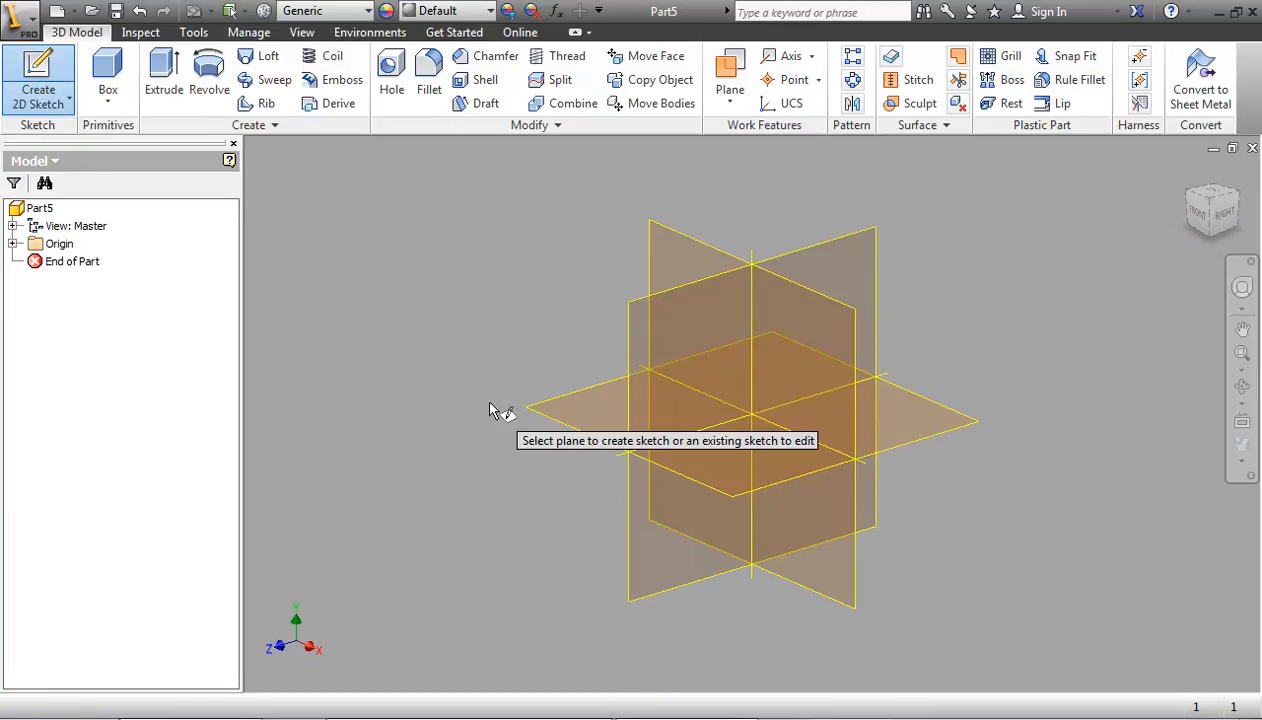
Start a sketch on the YZ plane and draw a horizontal line about 1.07 in long with a vertical line rising from its +Y end.
left_click(655, 320)
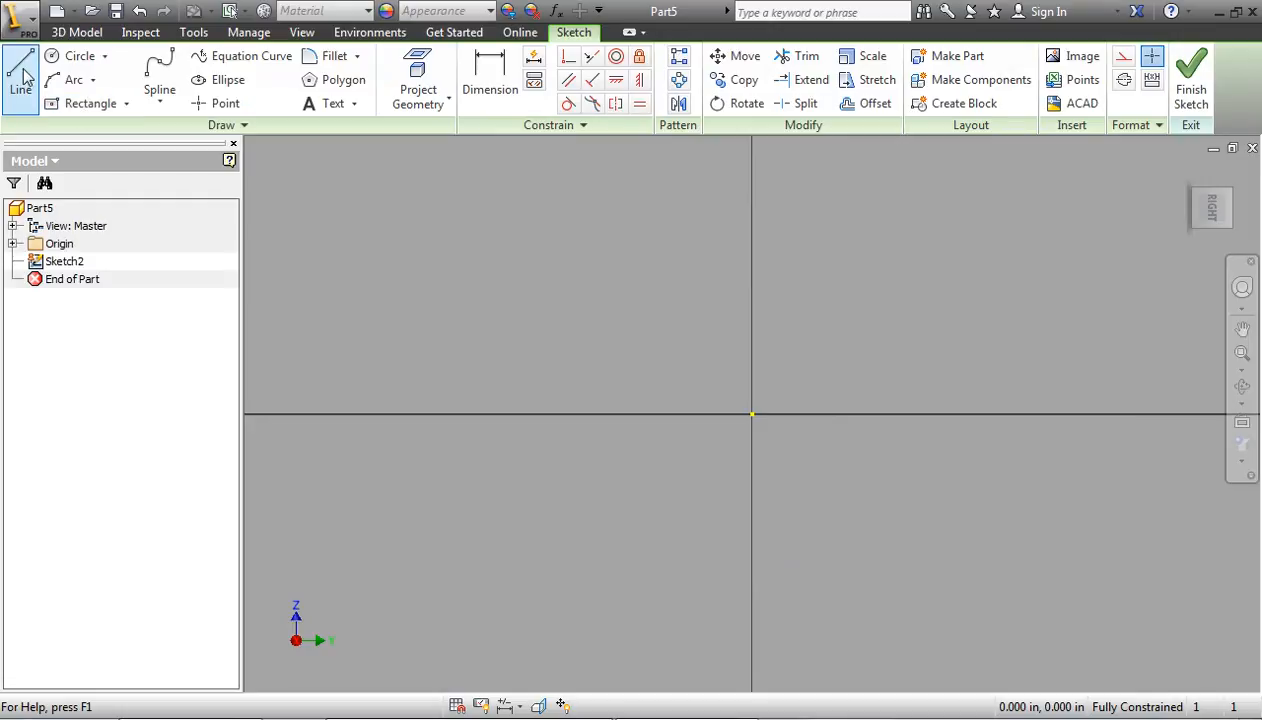
left_click(22, 80)
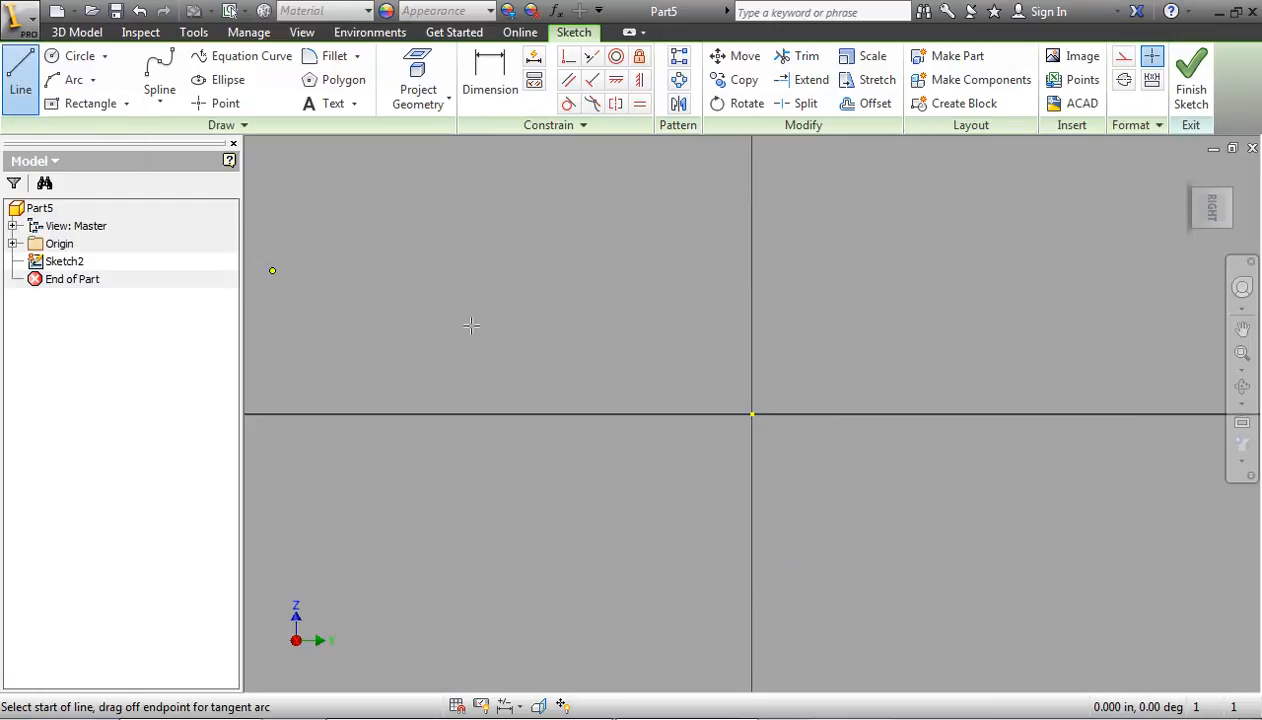
left_click(578, 498)
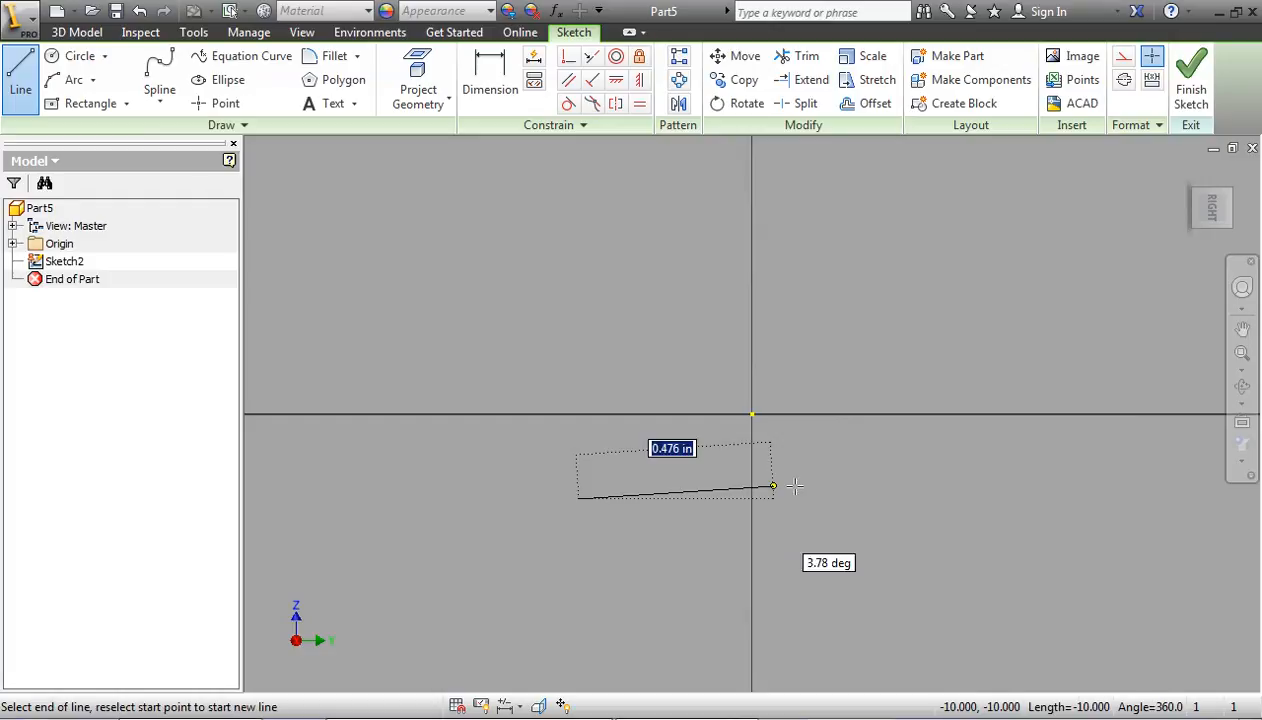
left_click(1014, 498)
left_click(1014, 182)
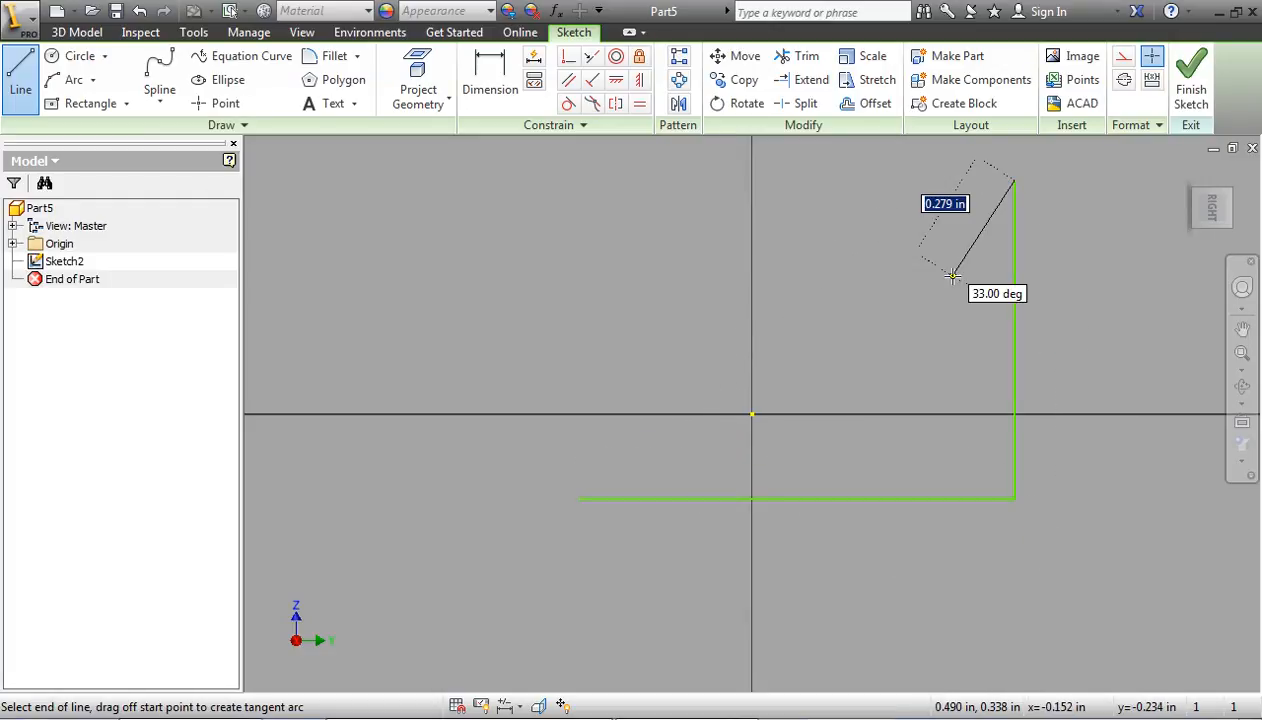
right_click(952, 276)
left_click(841, 270)
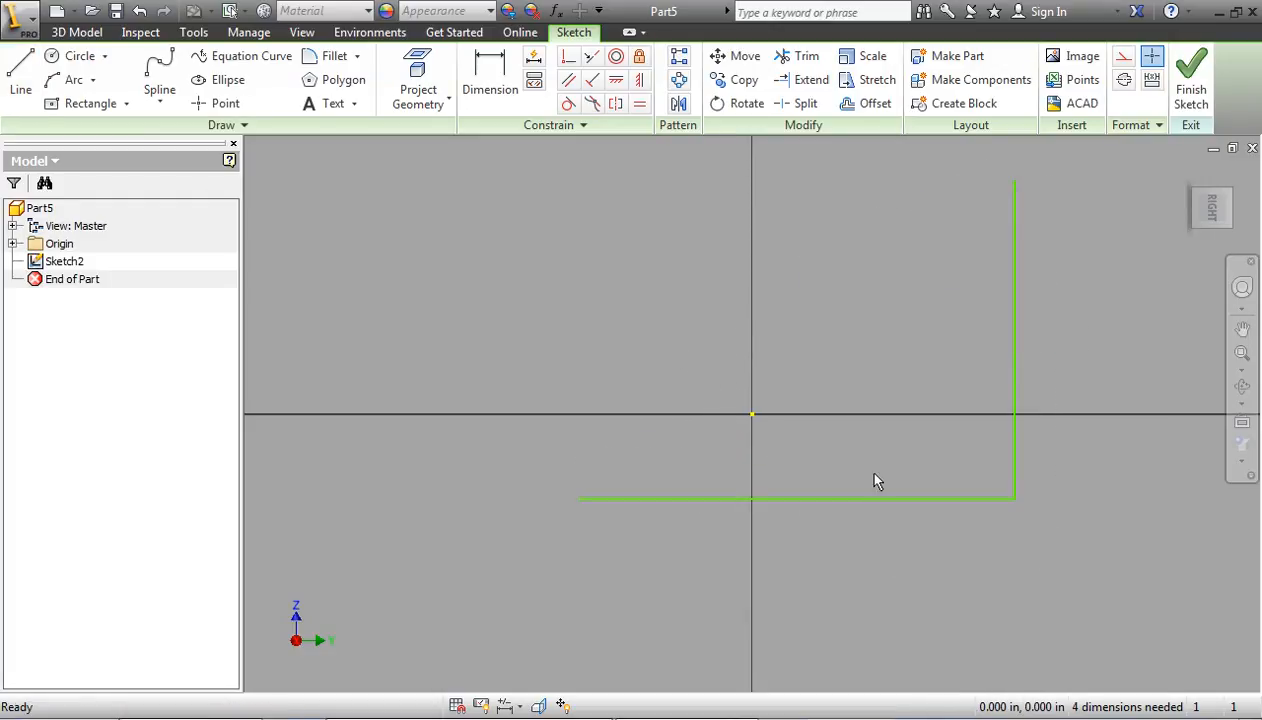
Dimension the horizontal line's length at 10 in.
scroll(764, 349, "down", 4)
scroll(768, 358, "up", 7)
middle_click_drag(816, 338, 658, 356)
left_click(490, 72)
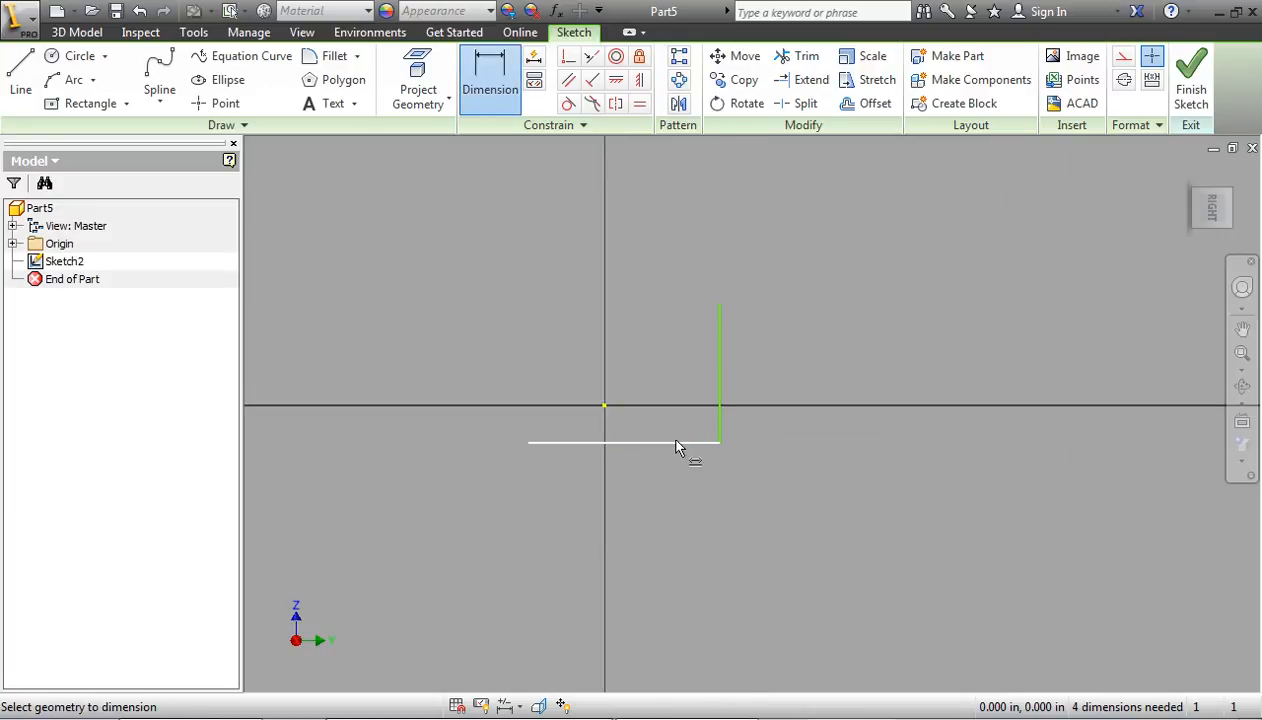
left_click(676, 443)
left_click(670, 535)
type("10")
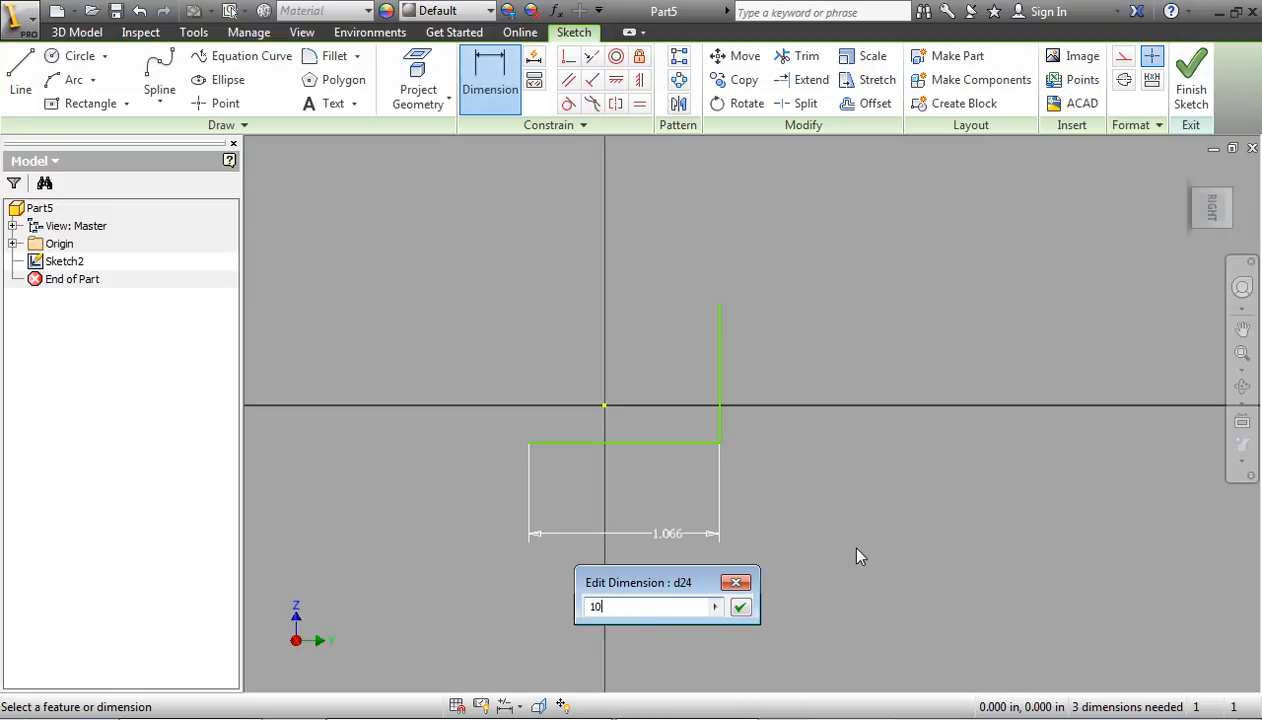
key("Return")
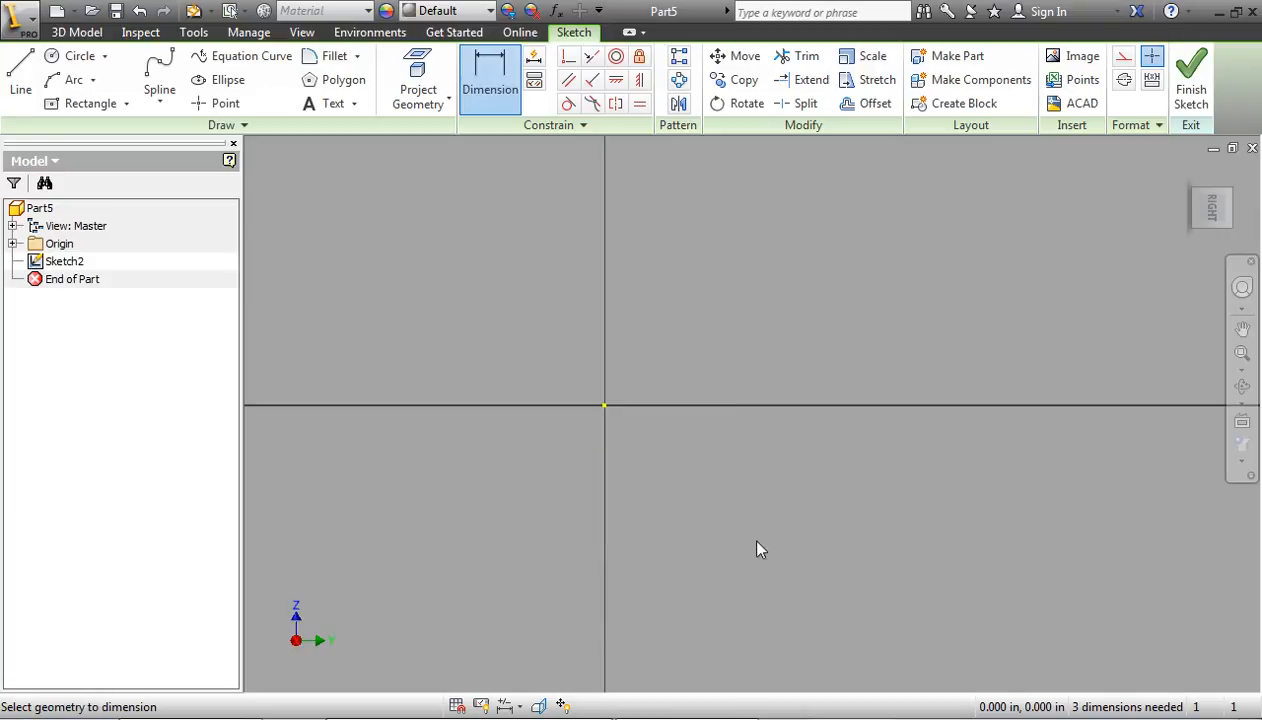
Dimension the vertical line's height at 10 in.
scroll(767, 542, "down", 10)
middle_click_drag(775, 546, 568, 528)
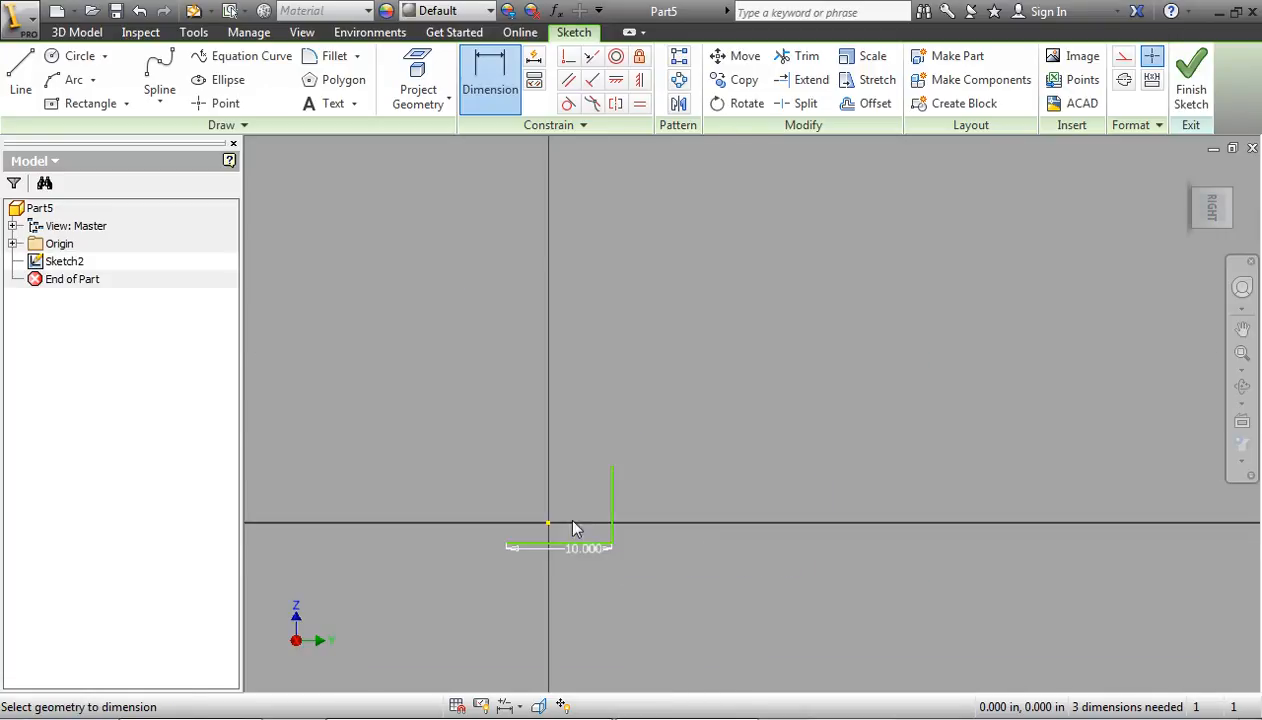
scroll(611, 536, "up", 3)
left_click(614, 470)
left_click(896, 453)
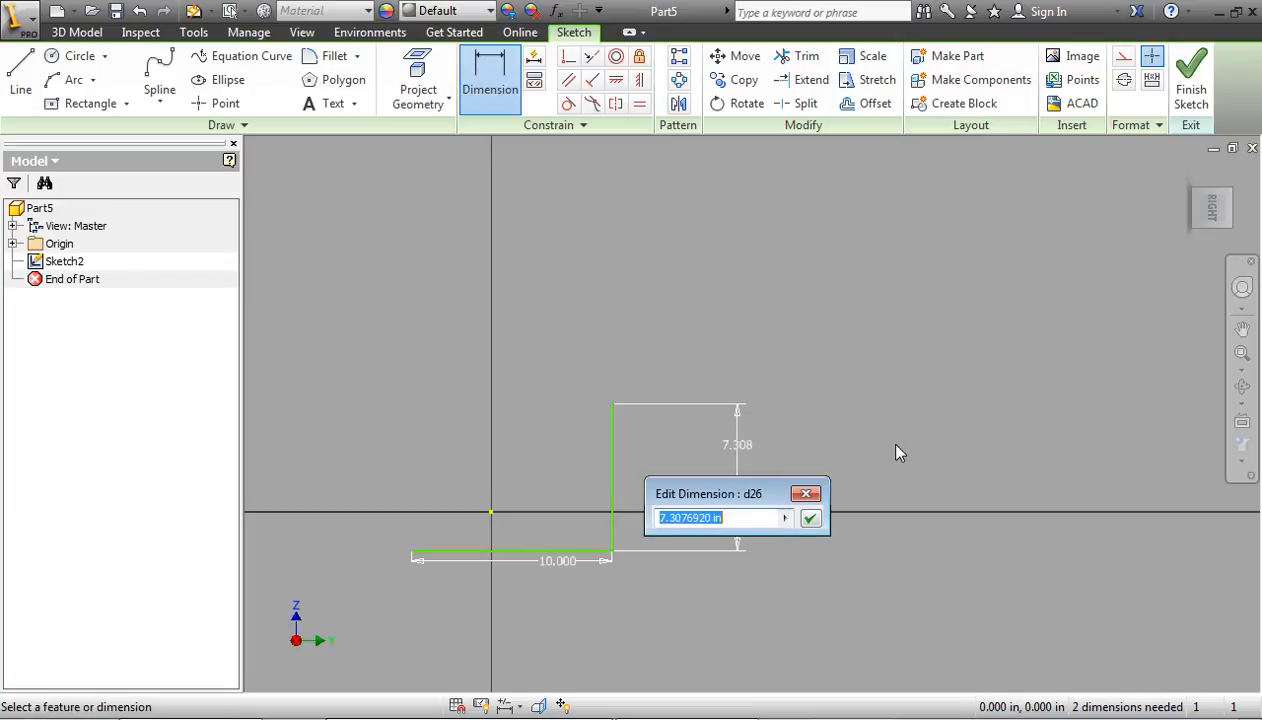
type("10")
key("Return")
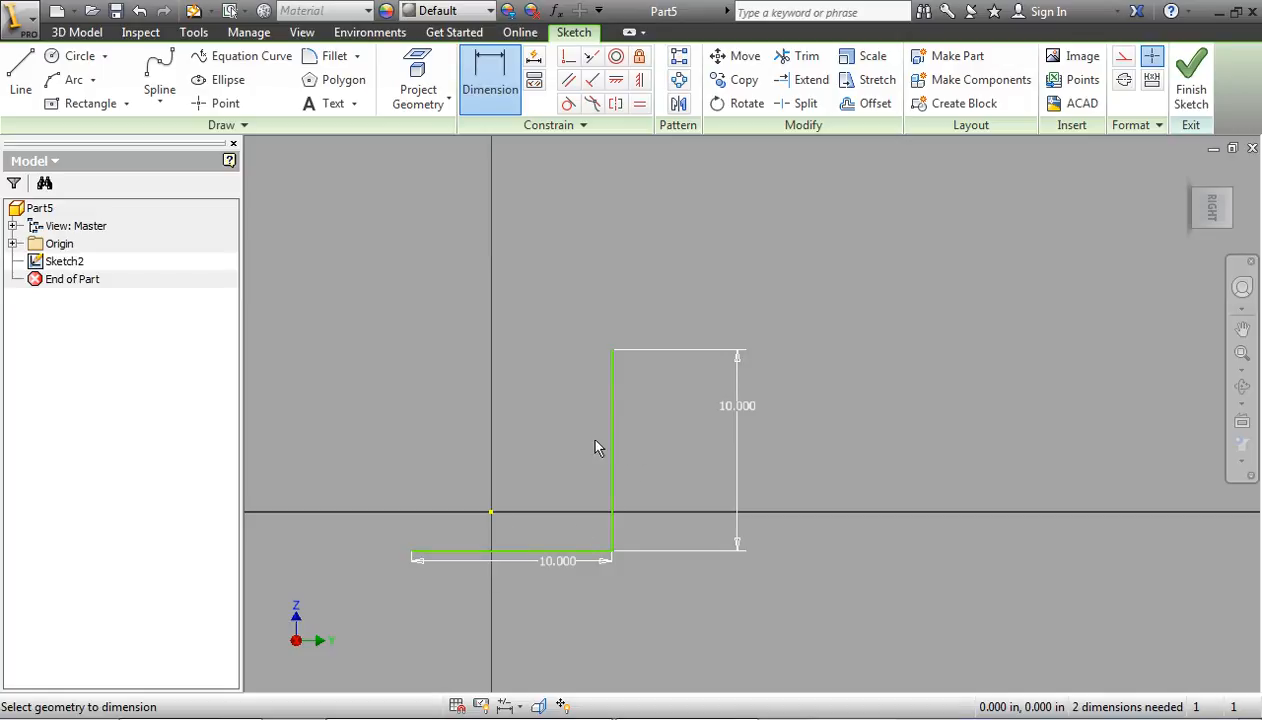
Align the horizontal line with the origin by dimensioning the vertical distance between them as 0.
scroll(500, 519, "up", 2)
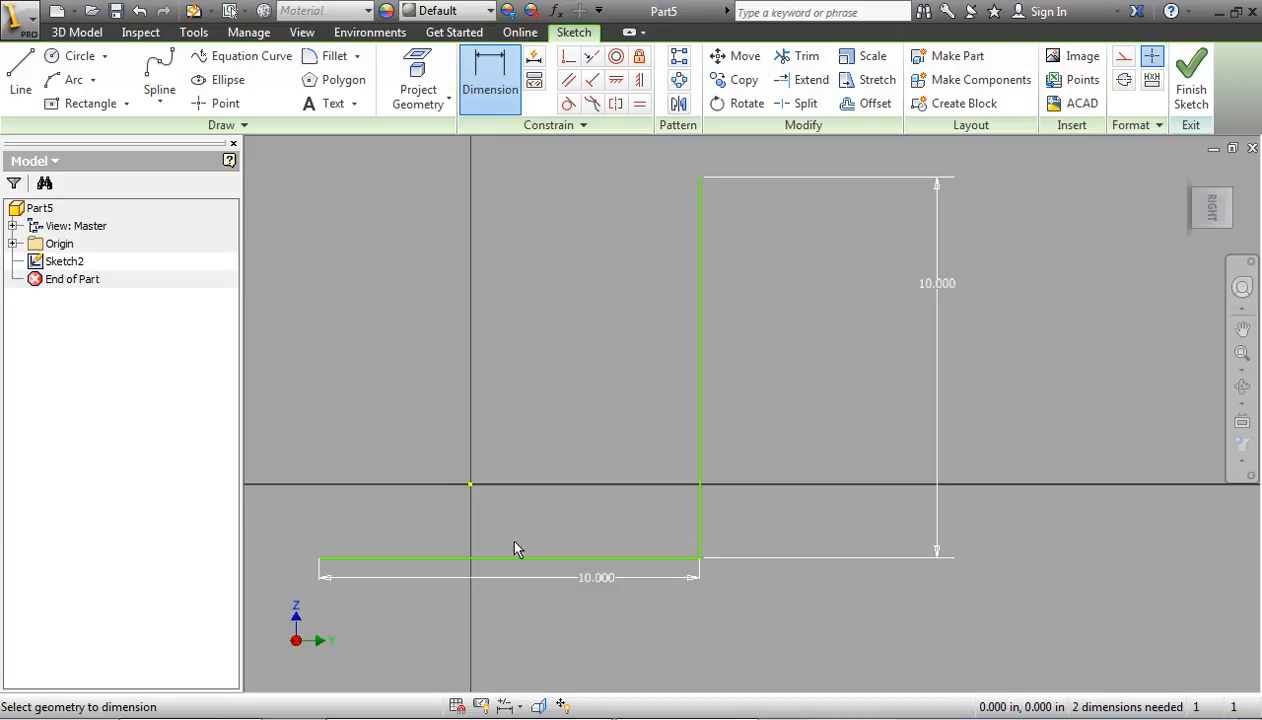
middle_click_drag(515, 549, 627, 485)
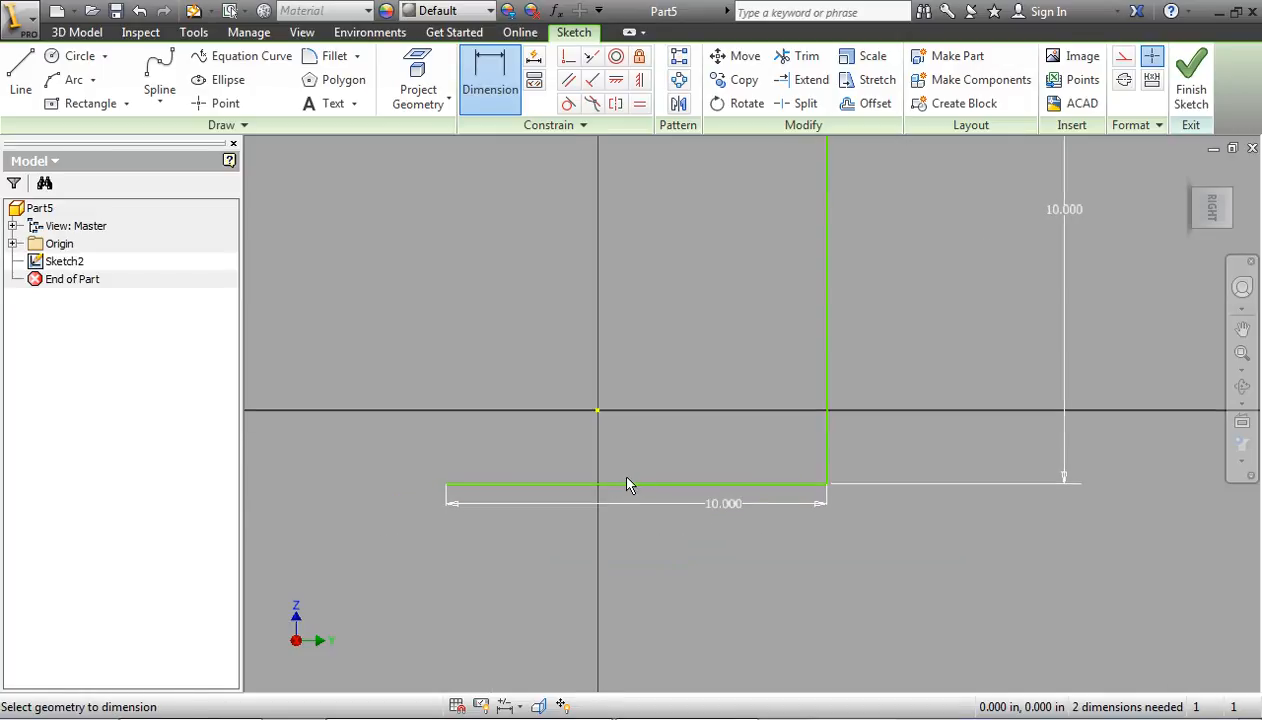
left_click(598, 411)
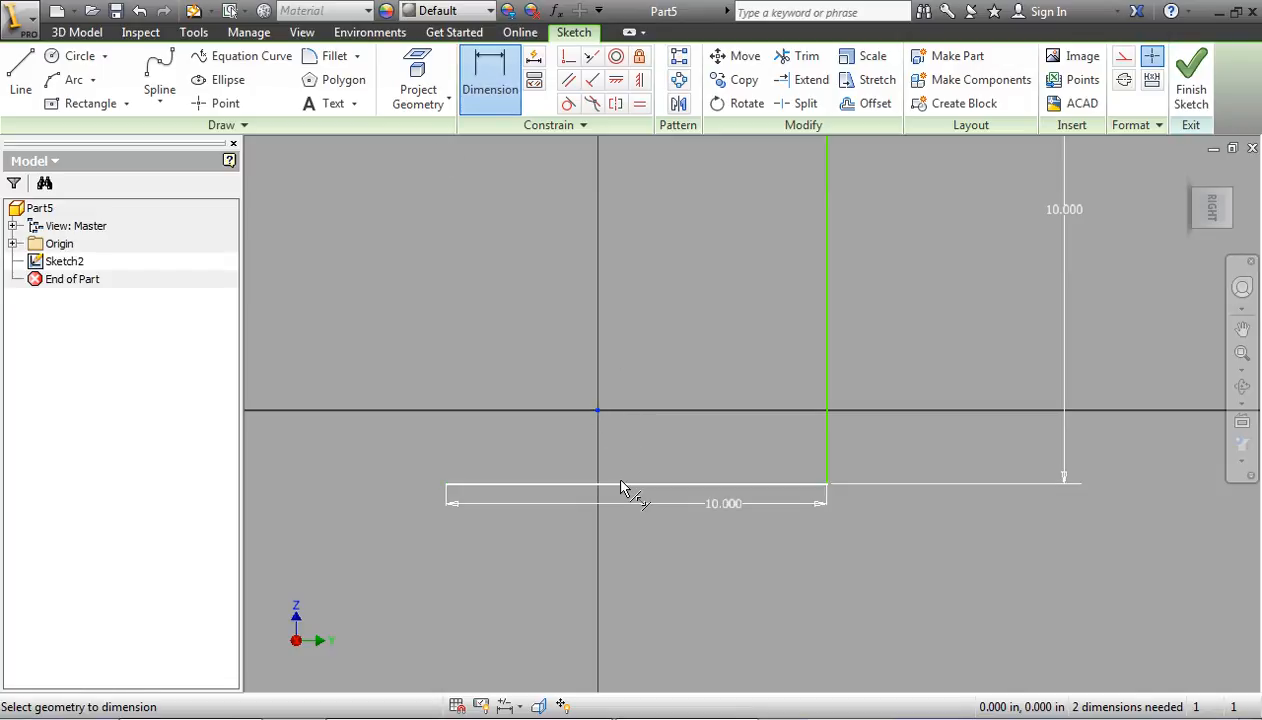
left_click(625, 485)
left_click(409, 450)
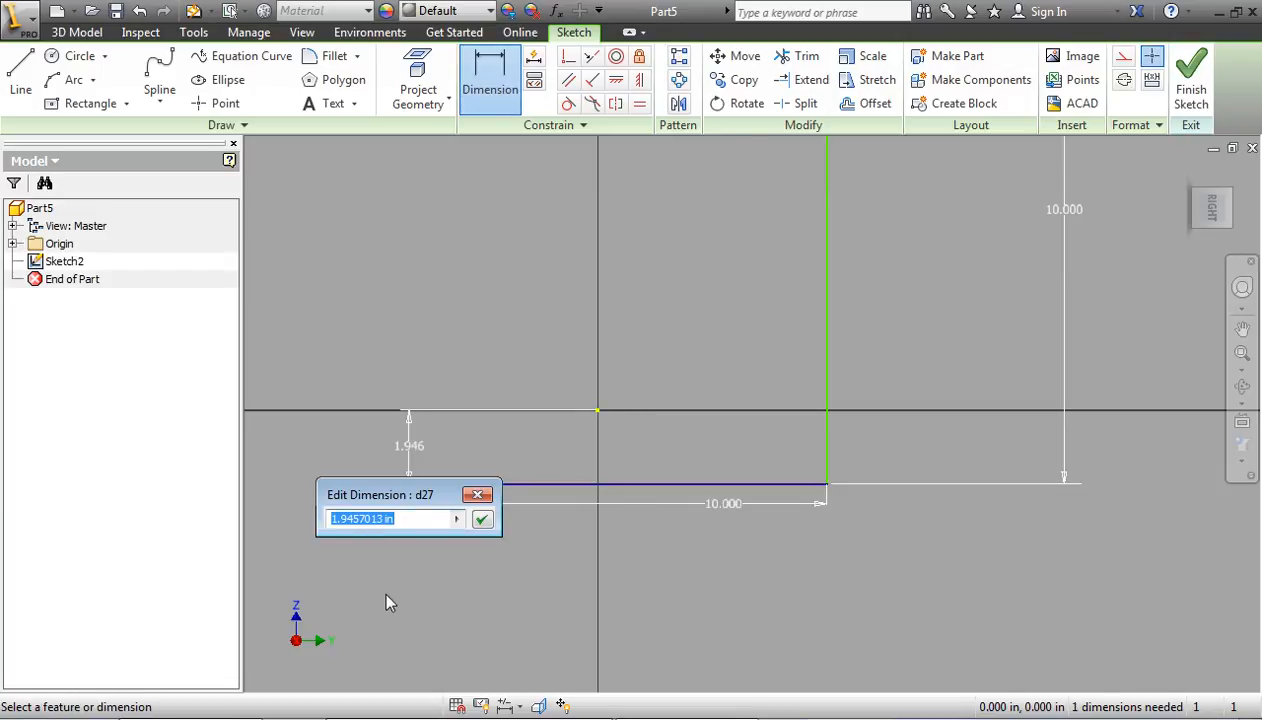
type("0")
key("Return")
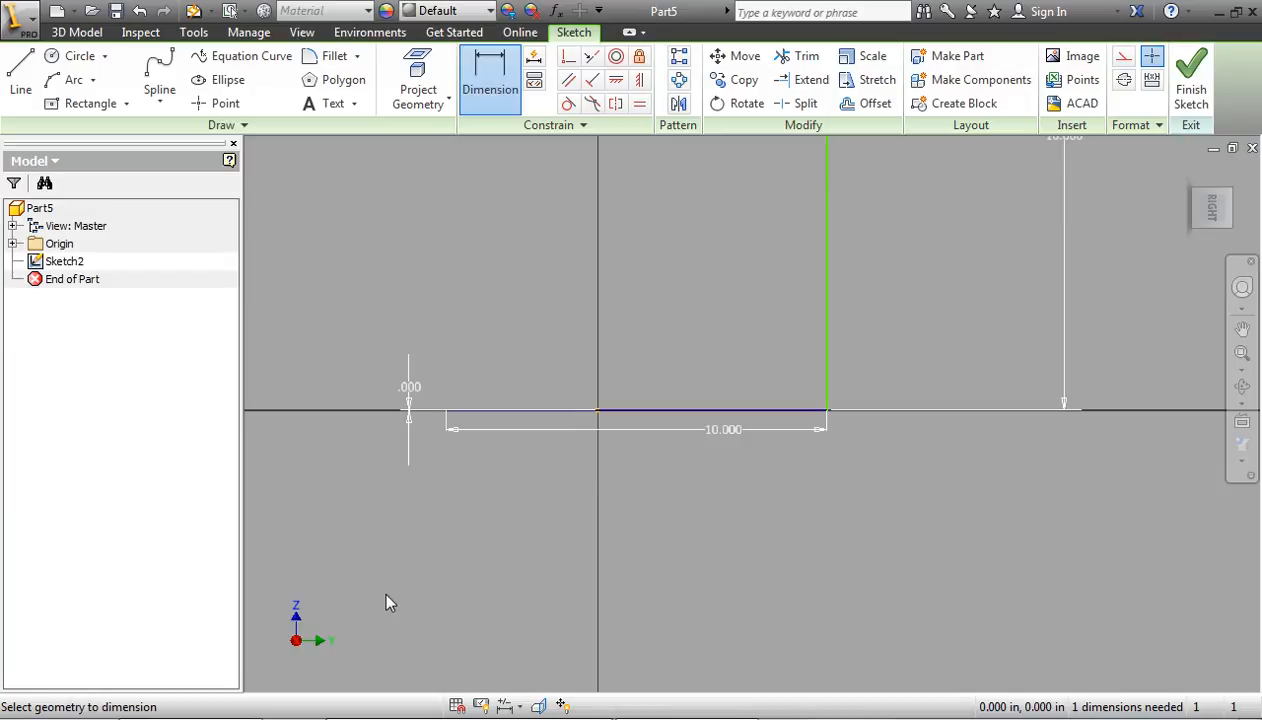
Place the horizontal line's free endpoint on the origin by dimensioning the horizontal distance between them as 0.
middle_click_drag(707, 356, 768, 448)
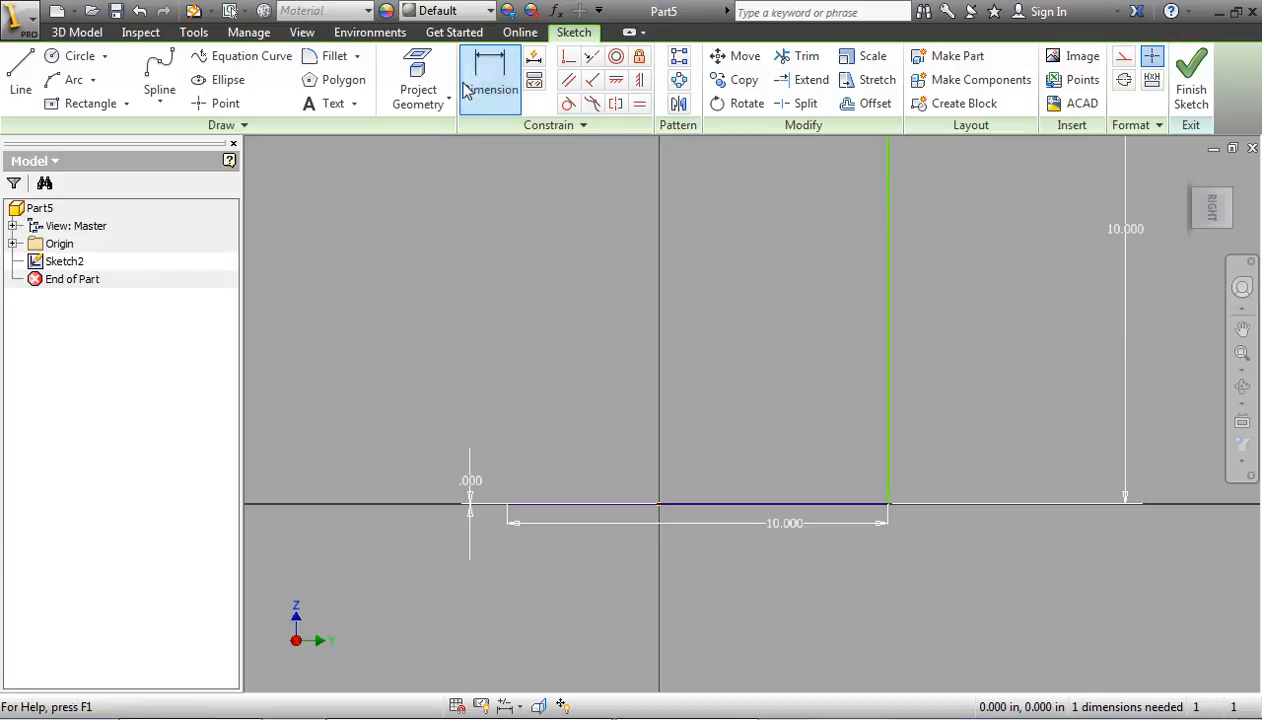
scroll(882, 460, "down", 3)
scroll(894, 452, "up", 6)
scroll(830, 478, "down", 5)
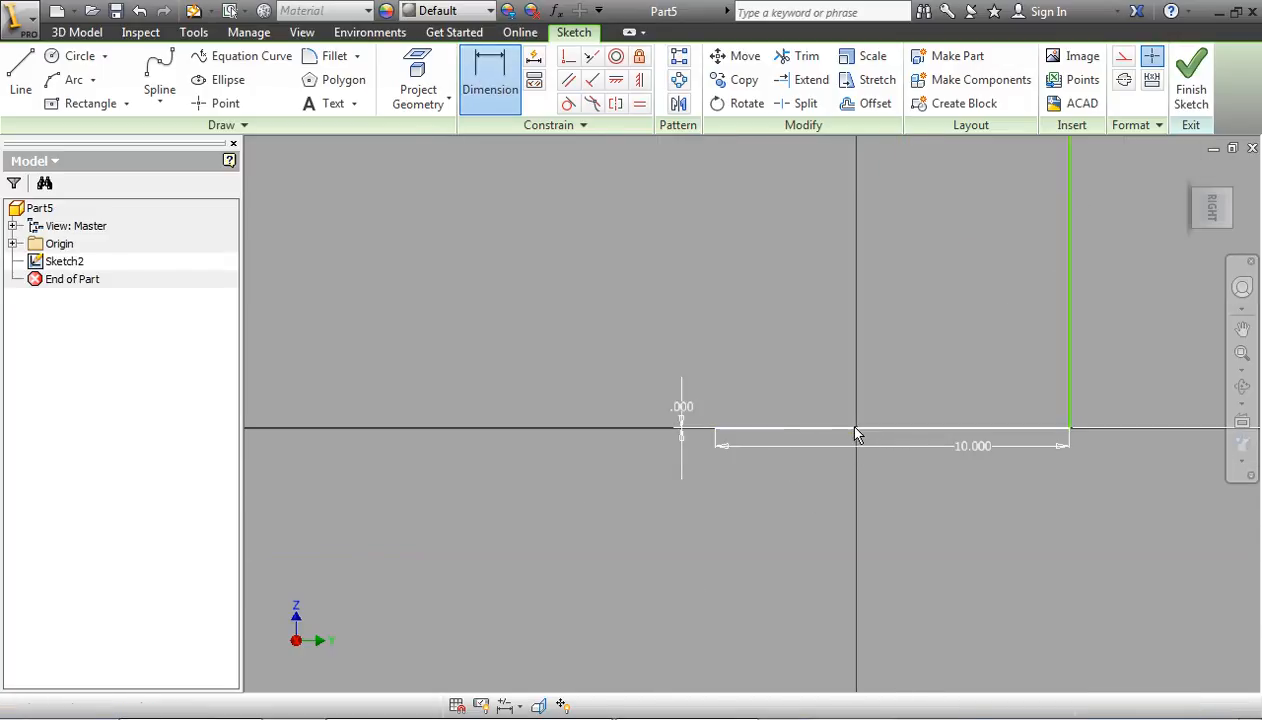
left_click(716, 431)
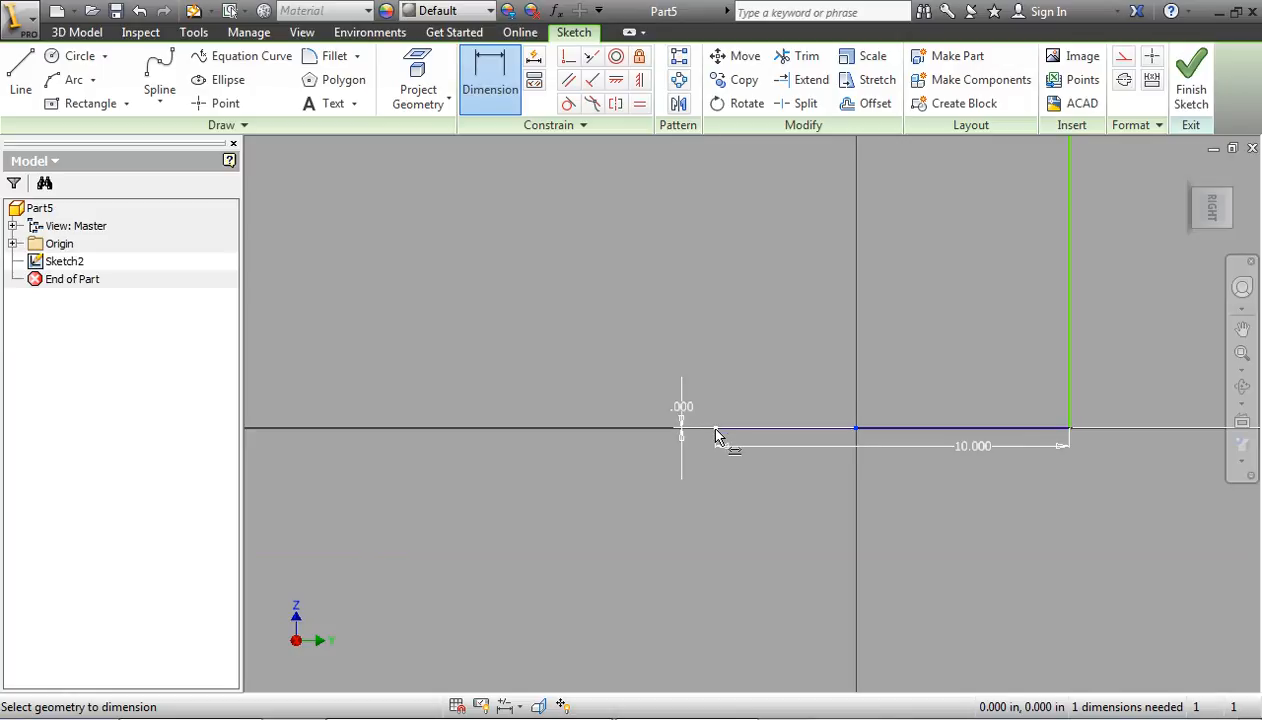
left_click(842, 366)
type("0")
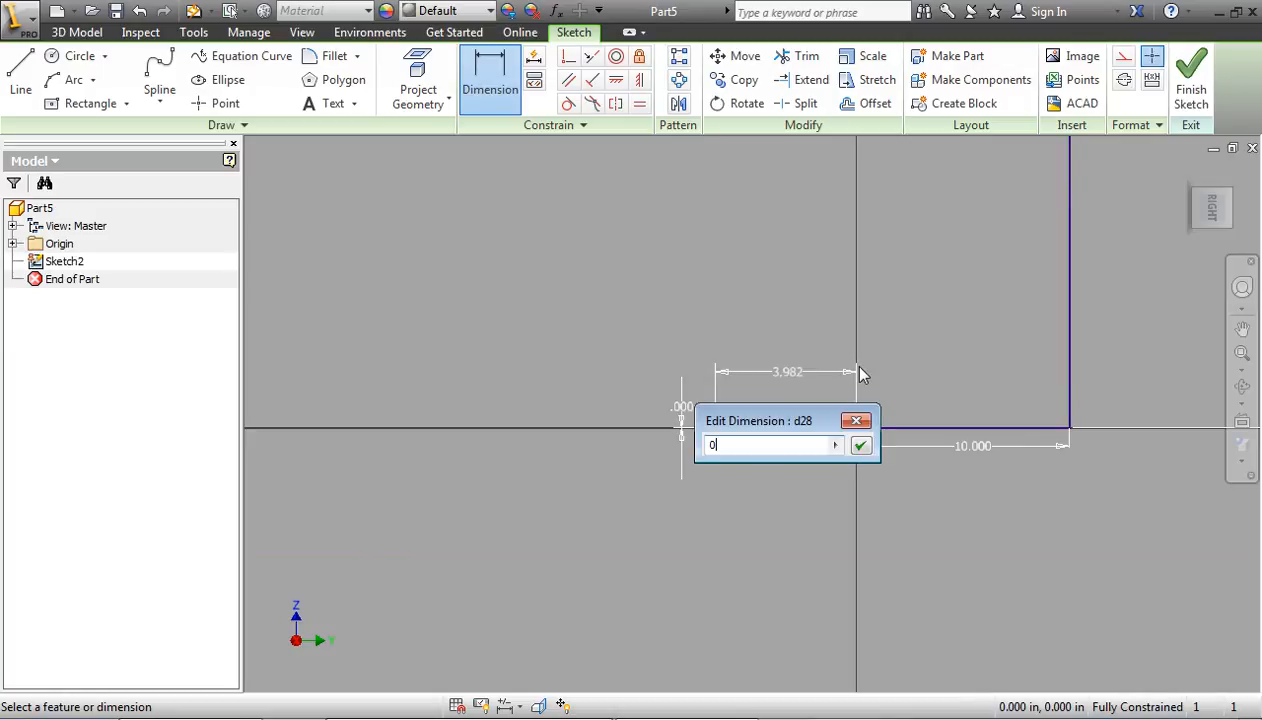
key("Return")
Sketch a descending stair outline of five treads from the vertical line's upper end, top tread about 1.39 in wide, closing with a slanted line to the origin.
middle_click_drag(990, 463, 765, 583)
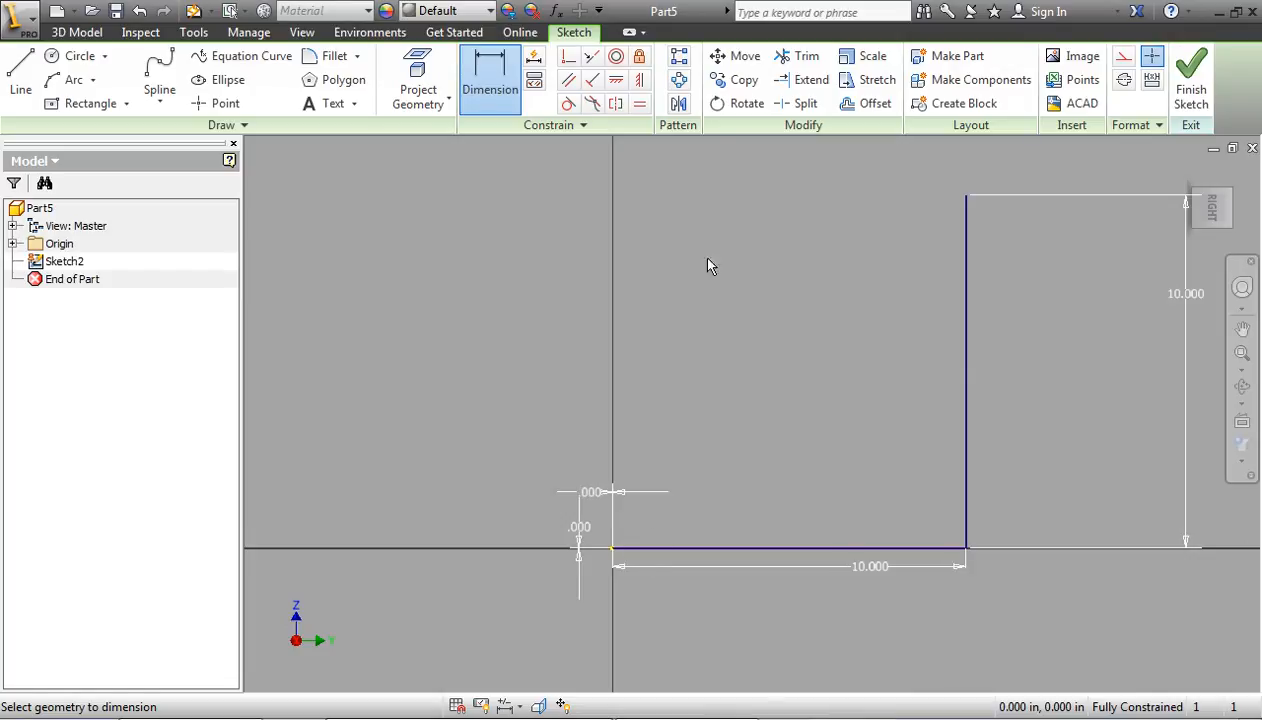
left_click(20, 80)
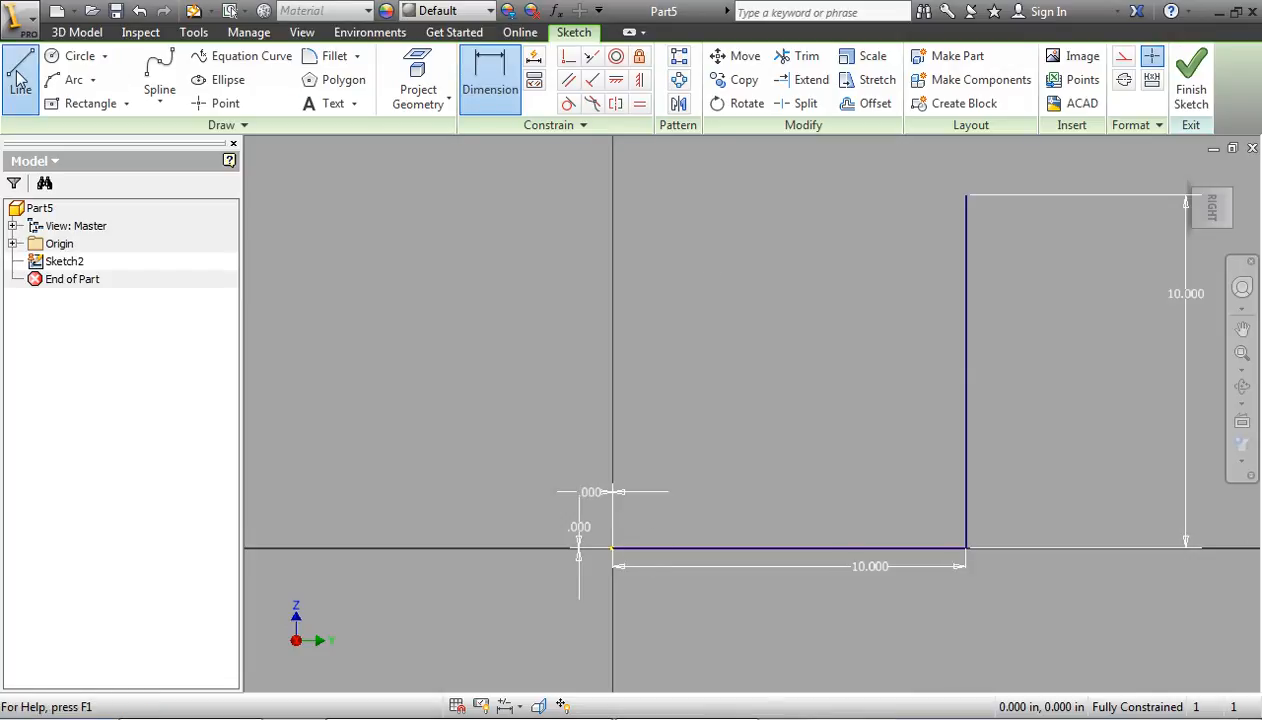
left_click(966, 196)
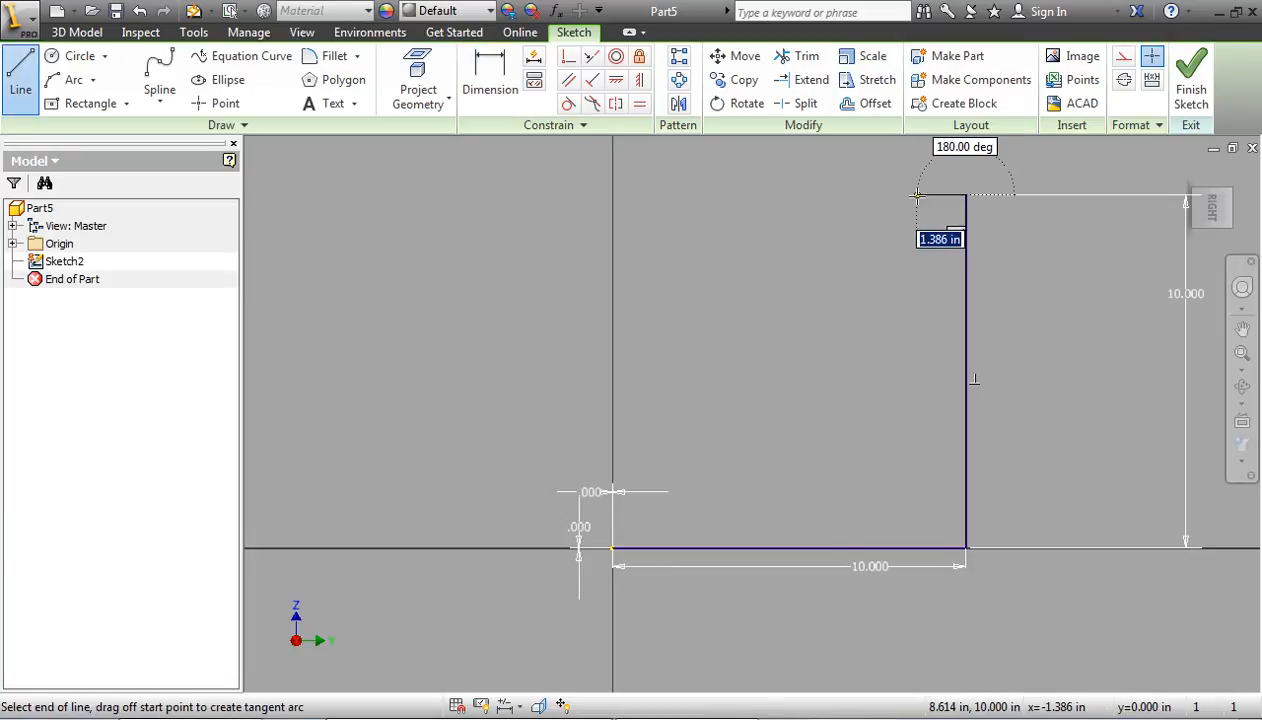
left_click(918, 247)
left_click(870, 248)
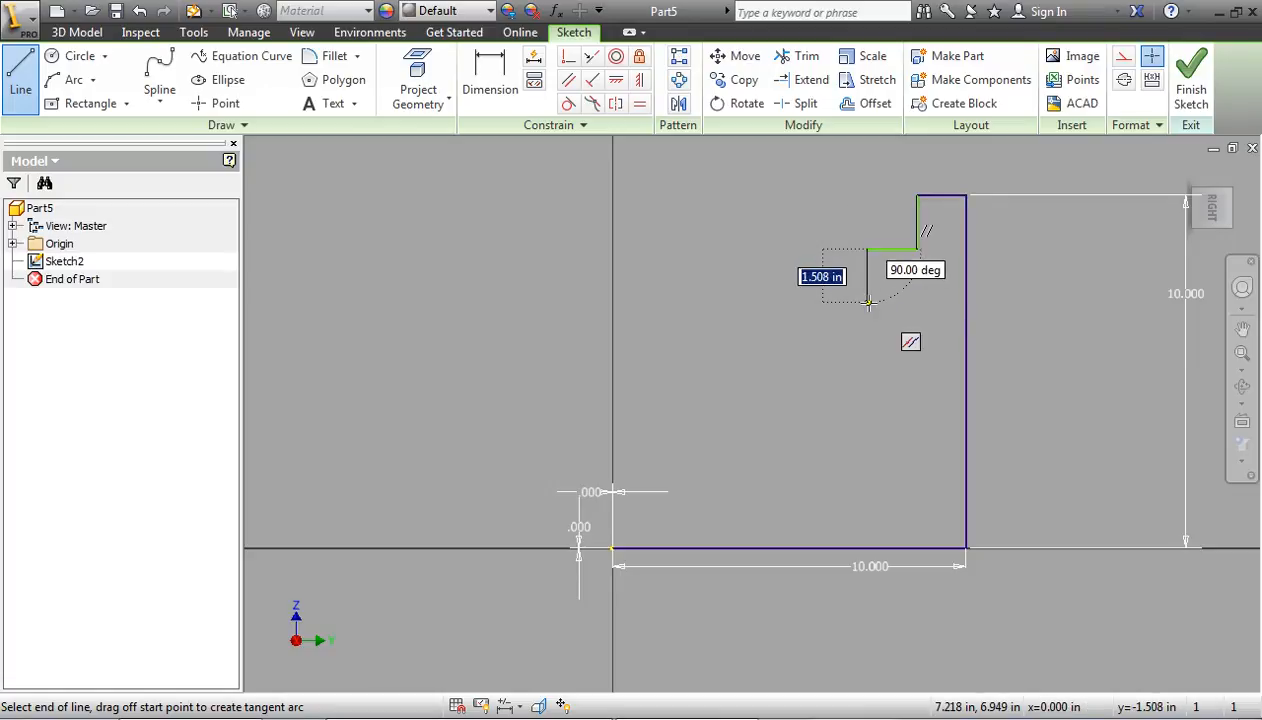
left_click(868, 303)
left_click(809, 304)
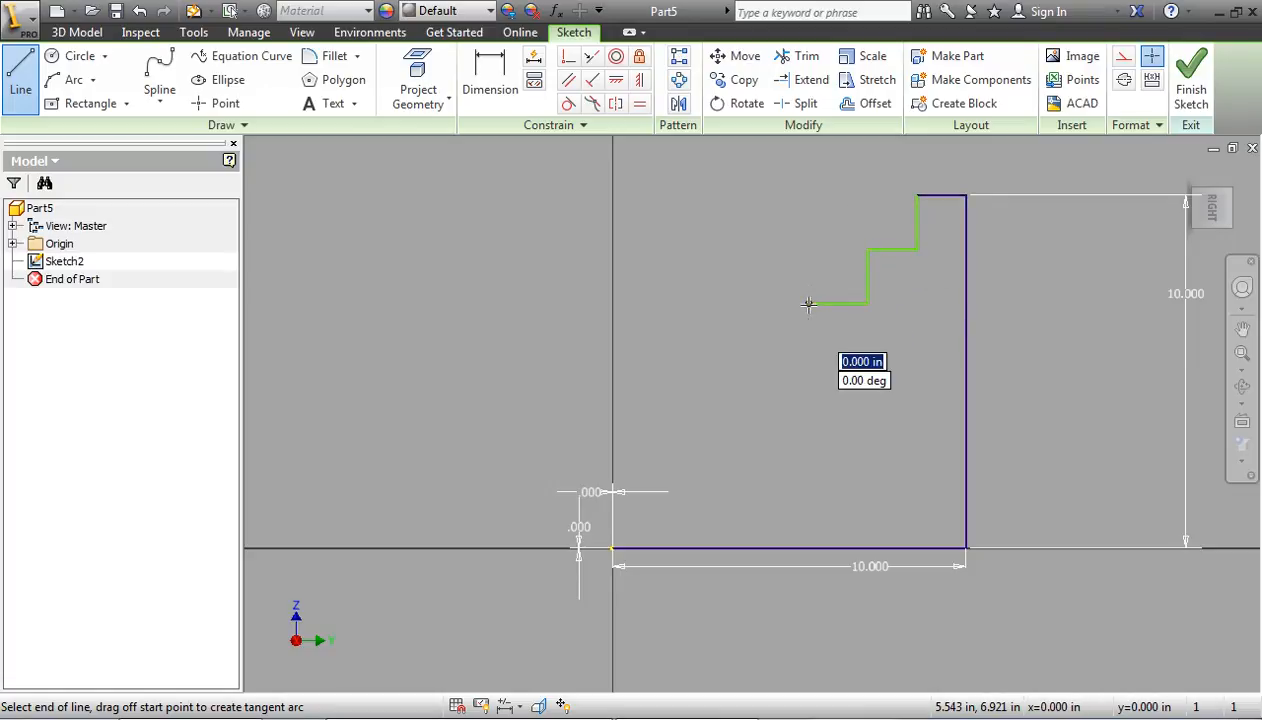
left_click(808, 360)
left_click(752, 360)
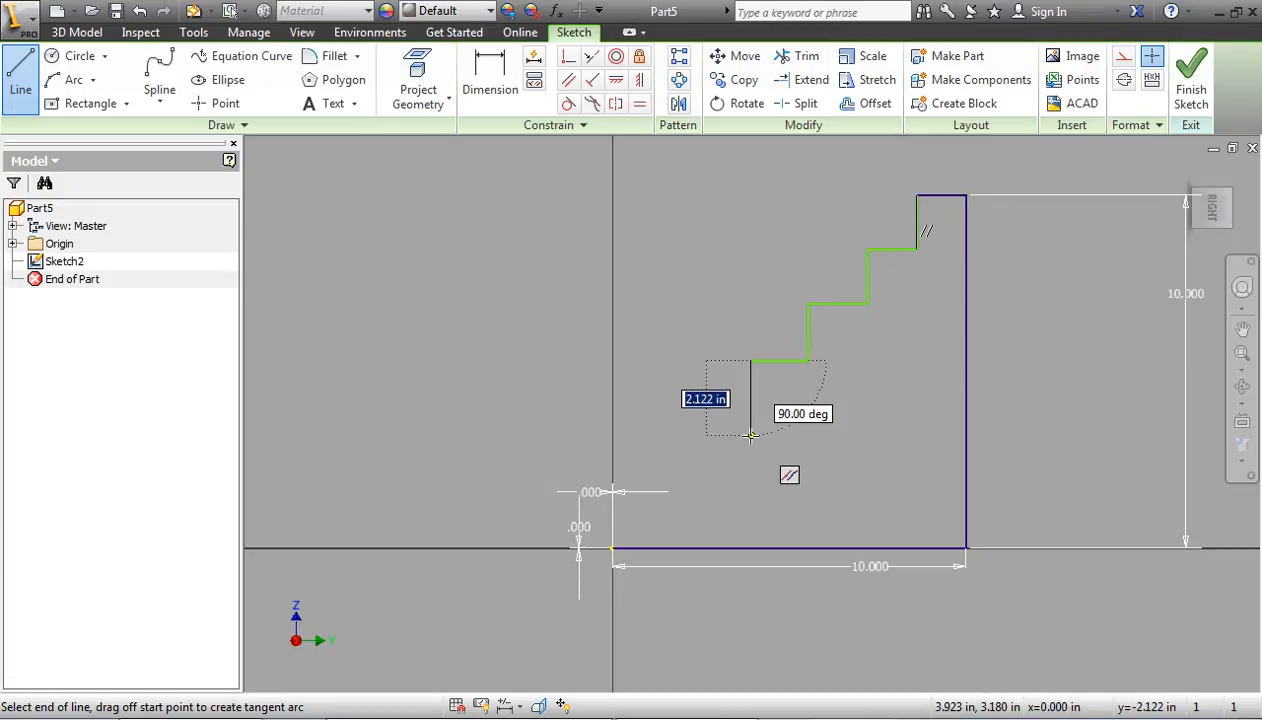
left_click(750, 435)
left_click(694, 435)
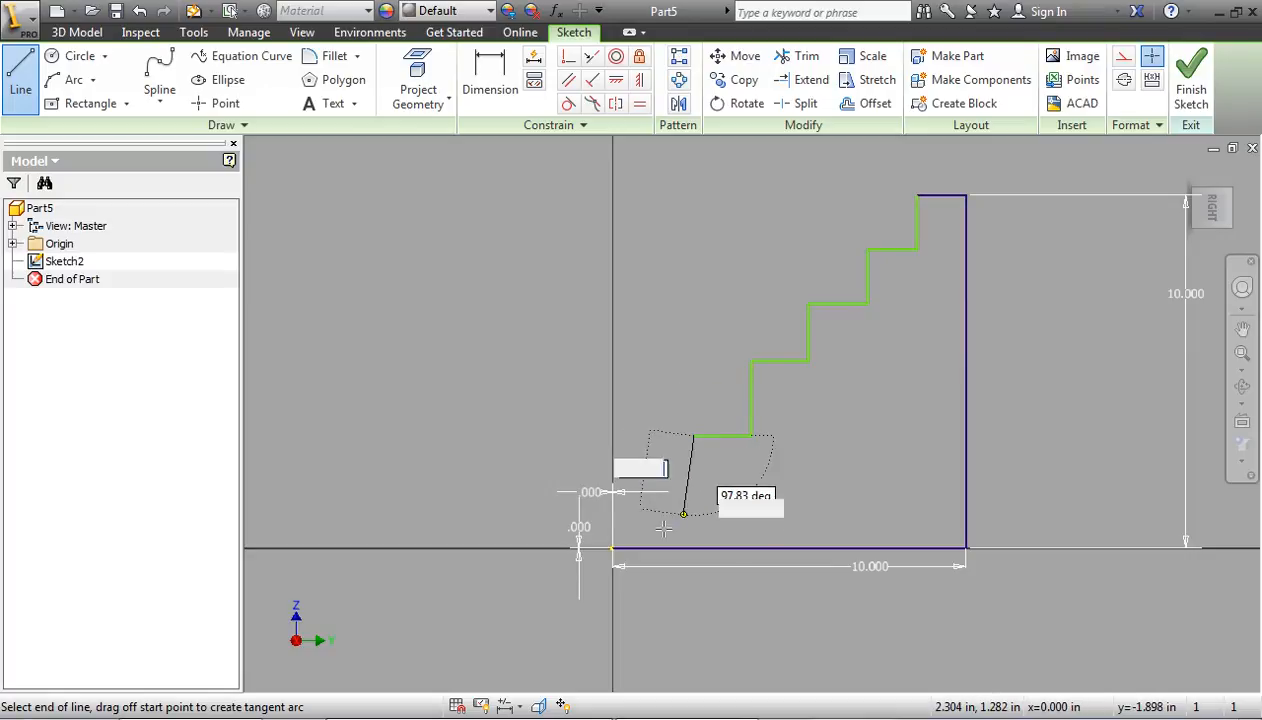
left_click(612, 548)
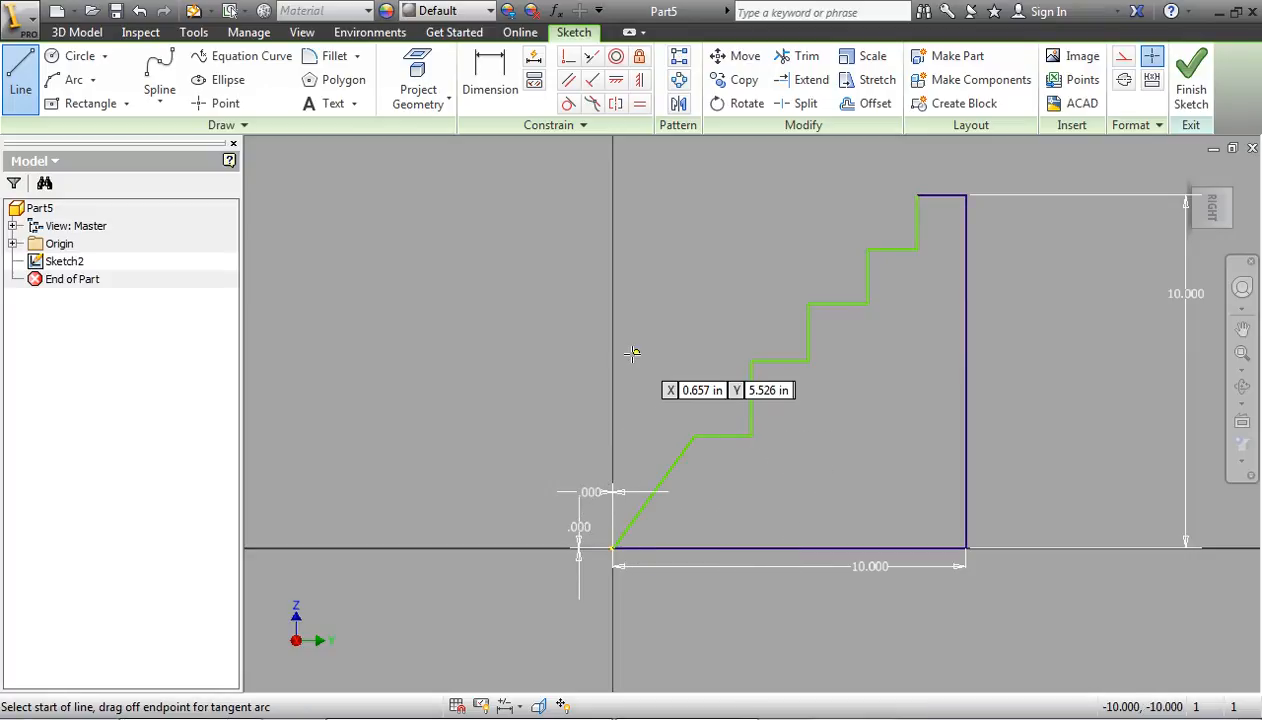
right_click(492, 344)
left_click(546, 342)
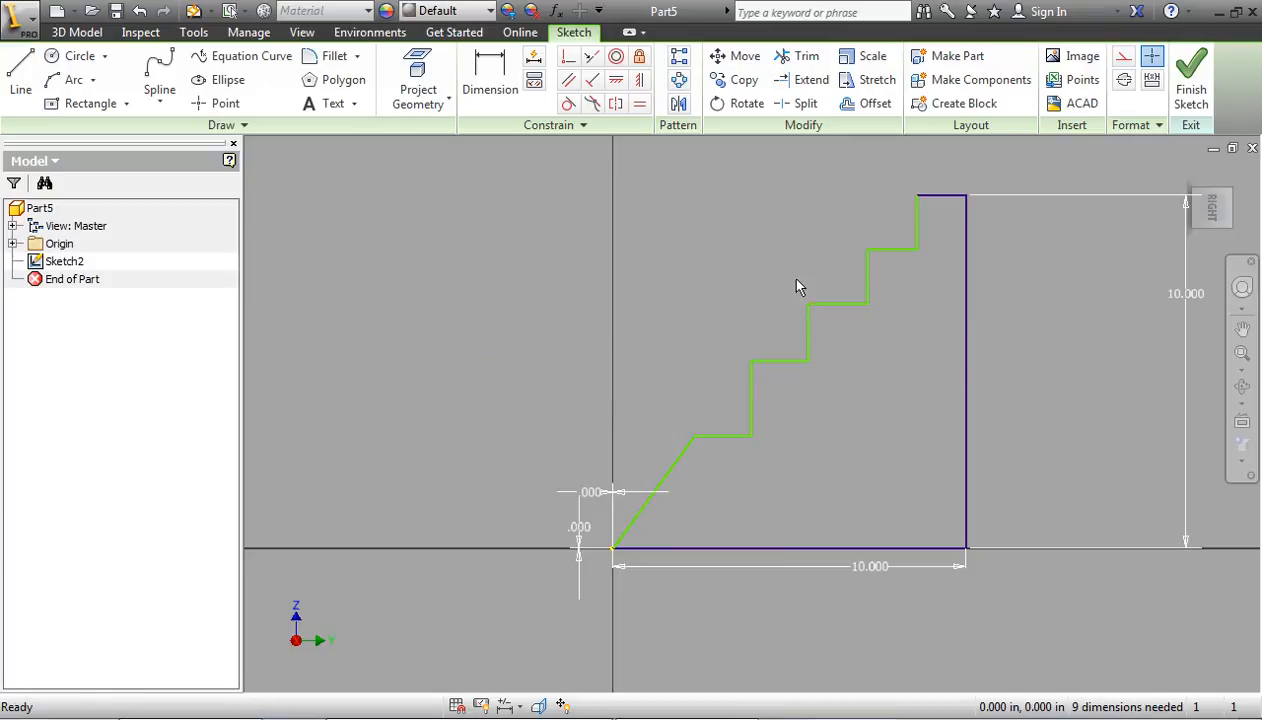
Dimension the top tread's width at 2 in.
middle_click_drag(835, 270, 738, 381)
left_click(506, 76)
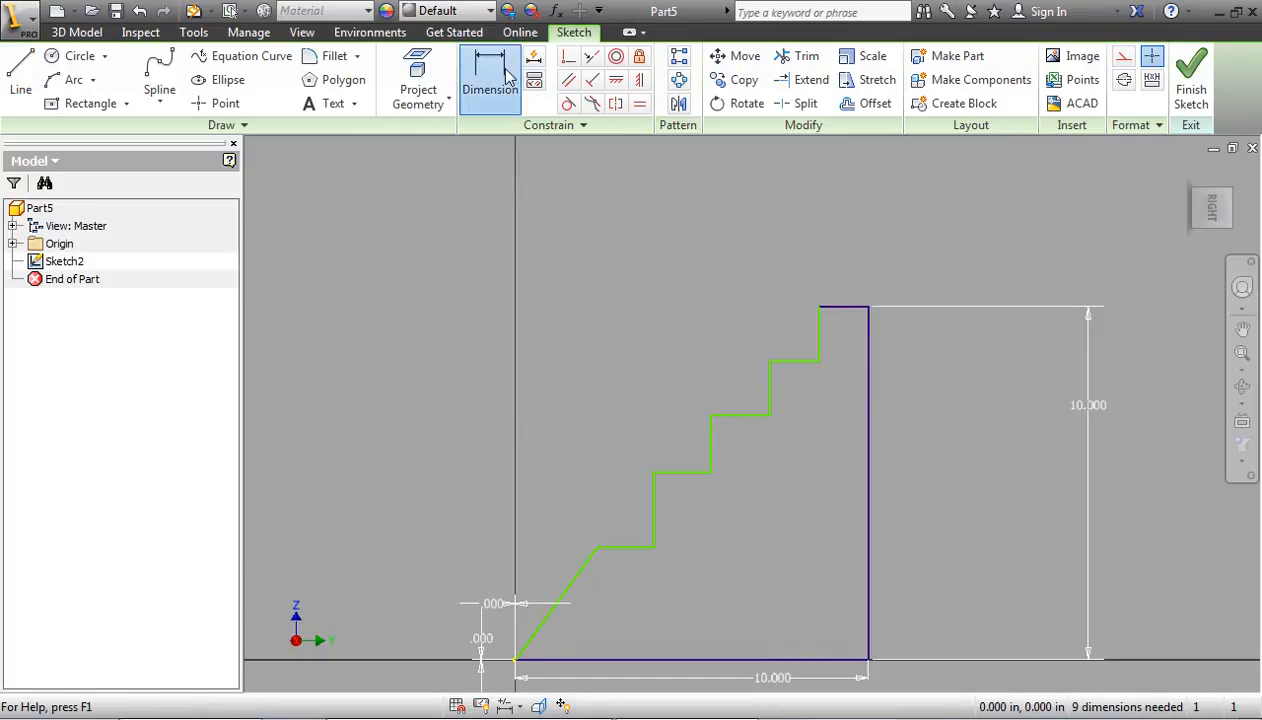
left_click(845, 306)
left_click(842, 250)
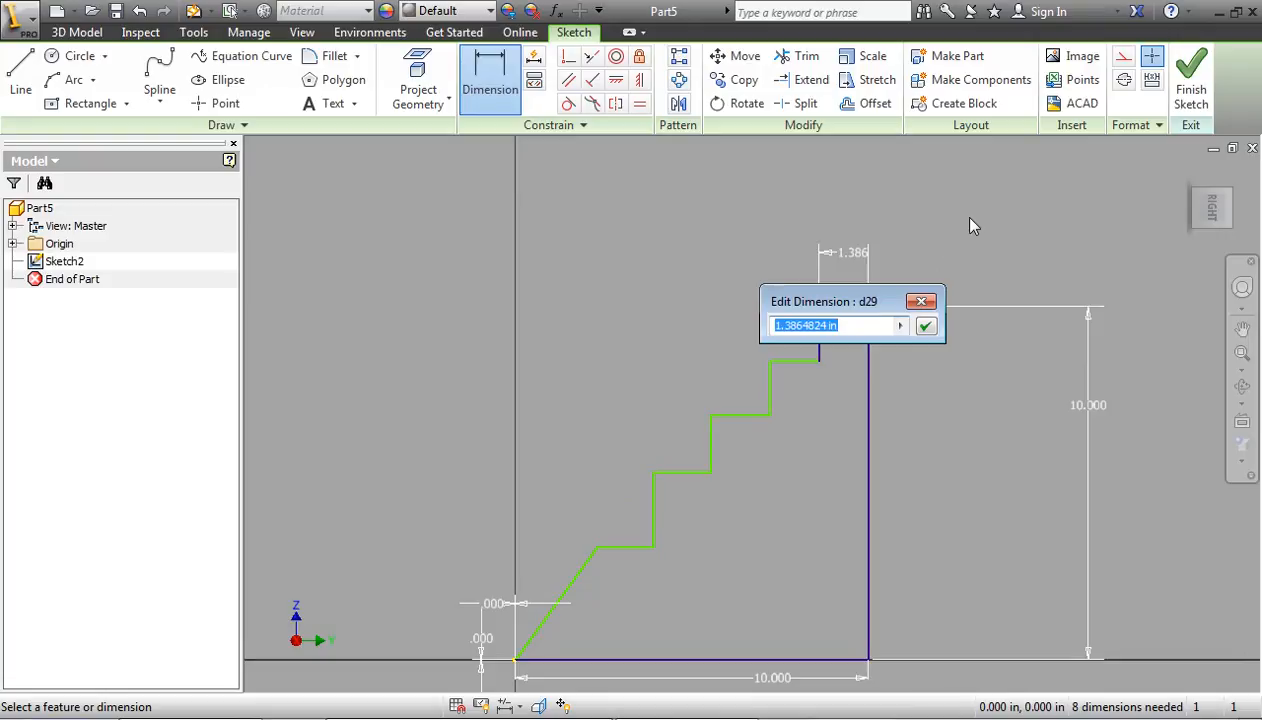
type("2")
key("Return")
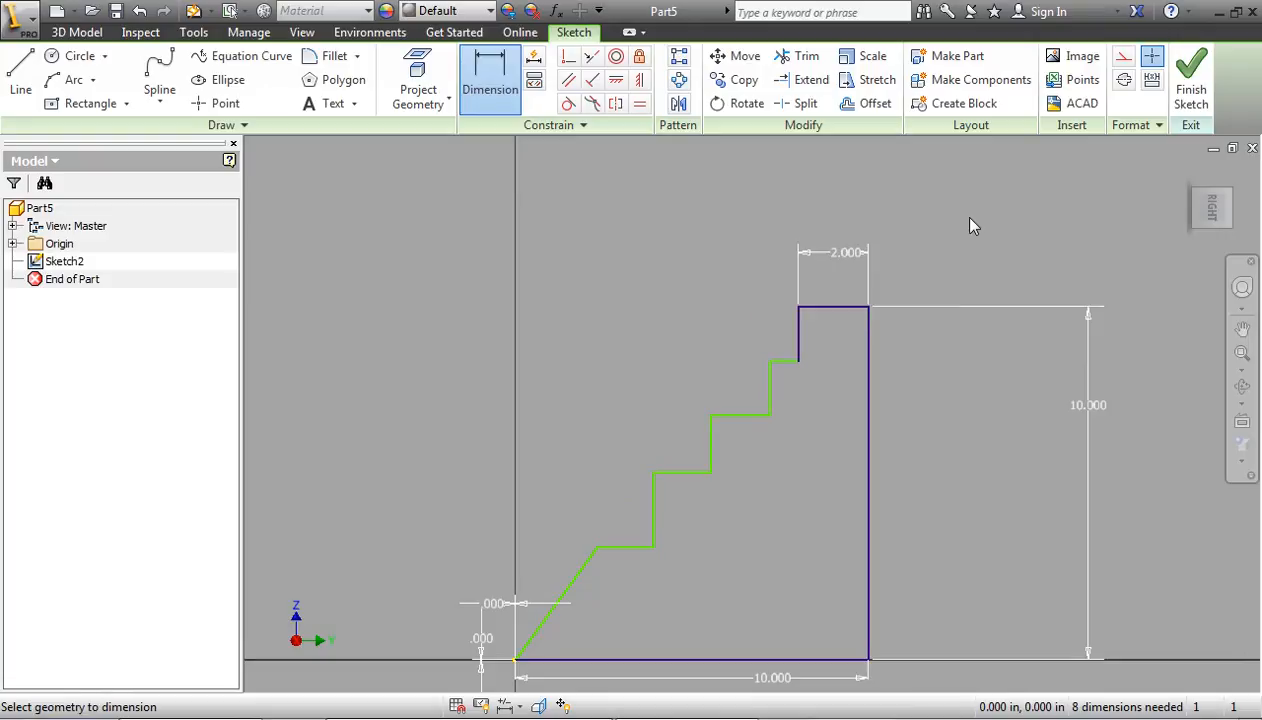
Dimension the height of the uppermost riser at 2 in.
left_click(800, 347)
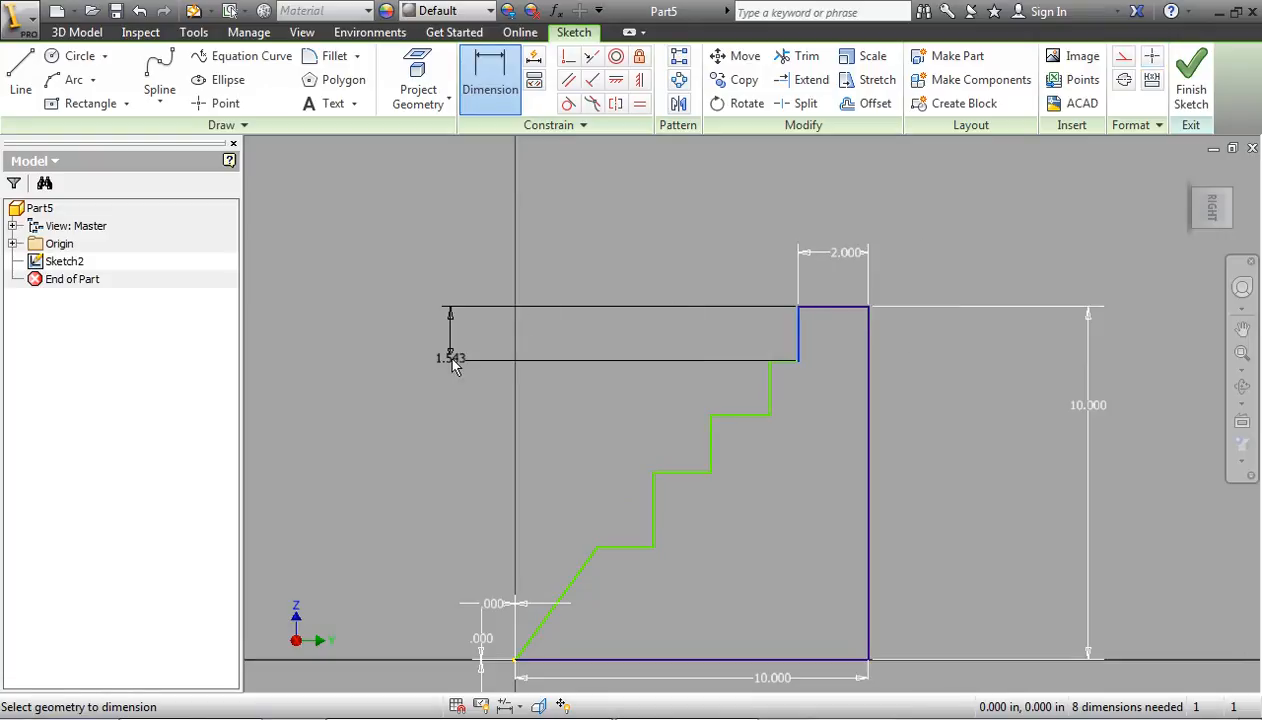
left_click(444, 356)
type("2")
key("Return")
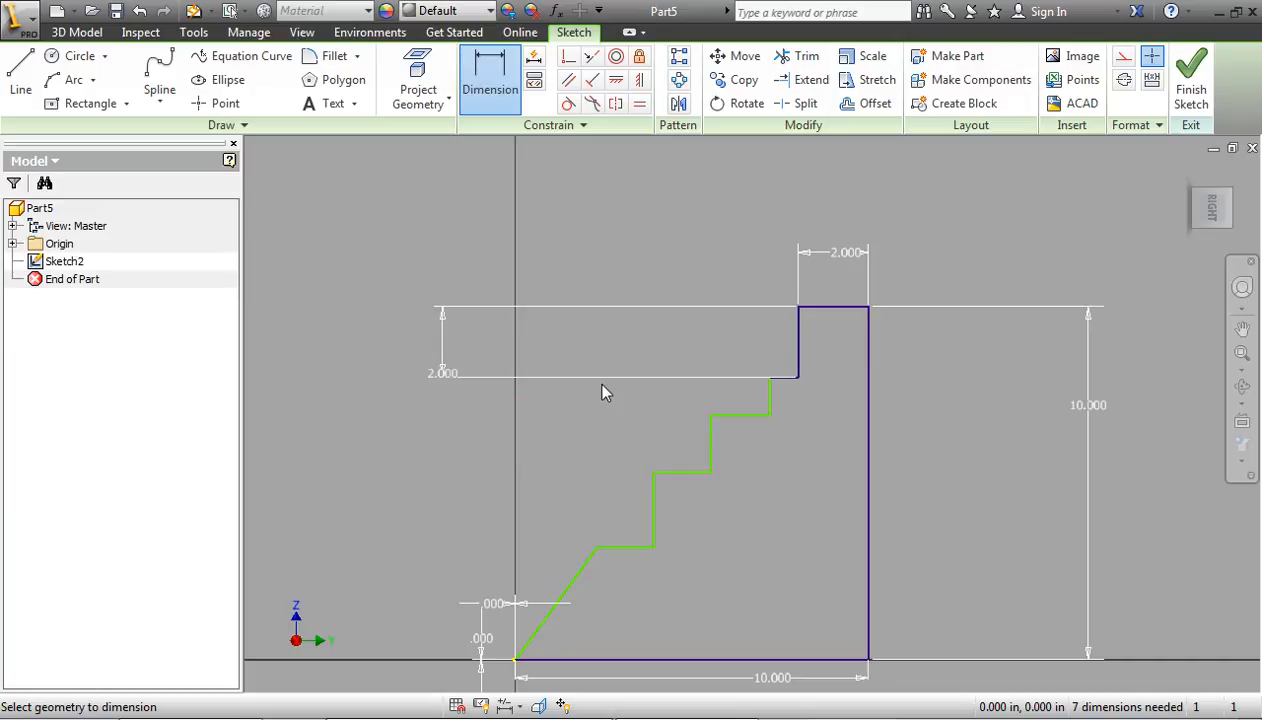
Dimension the second tread from the top at 2 in wide and the riser below it at 2 in high.
left_click(776, 379)
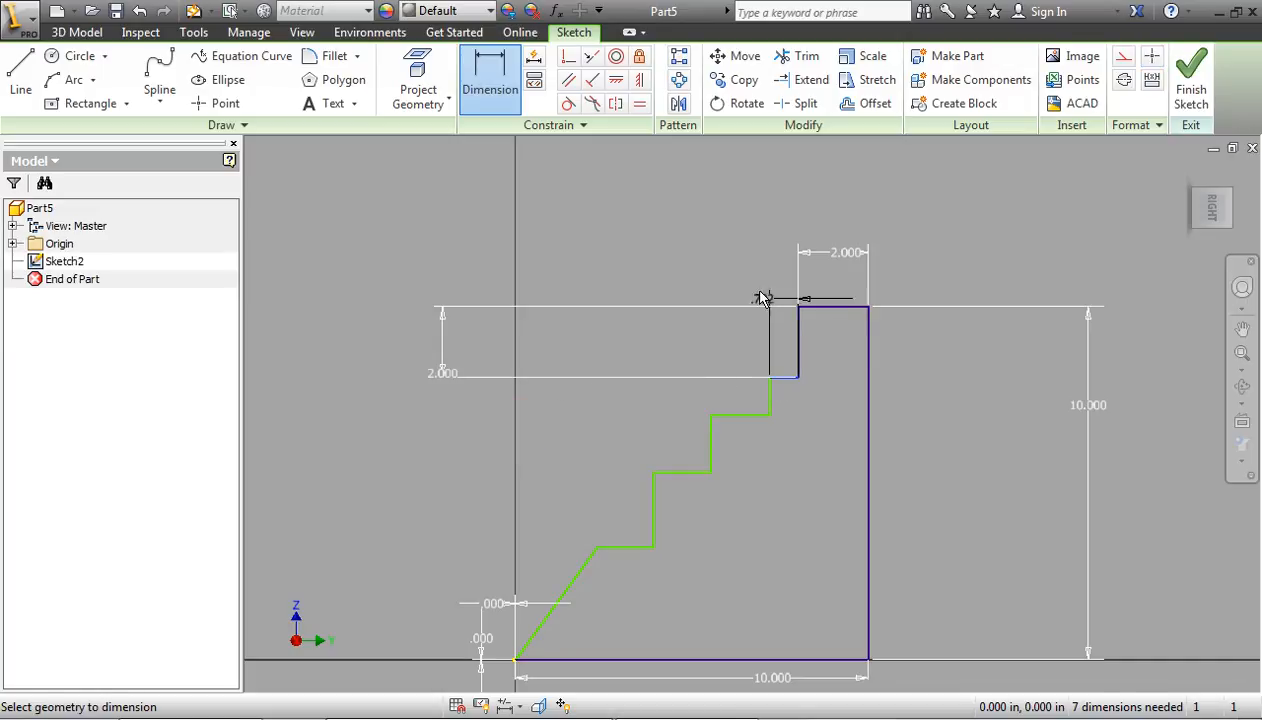
left_click(752, 256)
type("2")
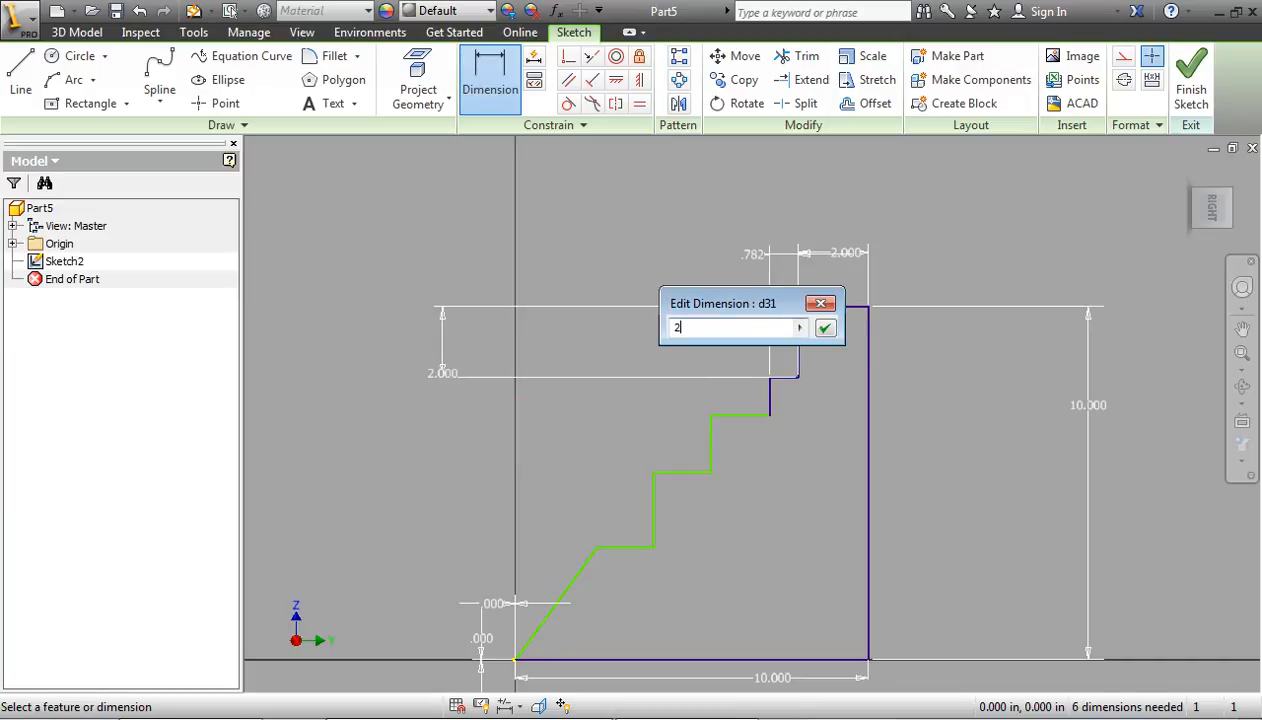
key("Return")
left_click(728, 400)
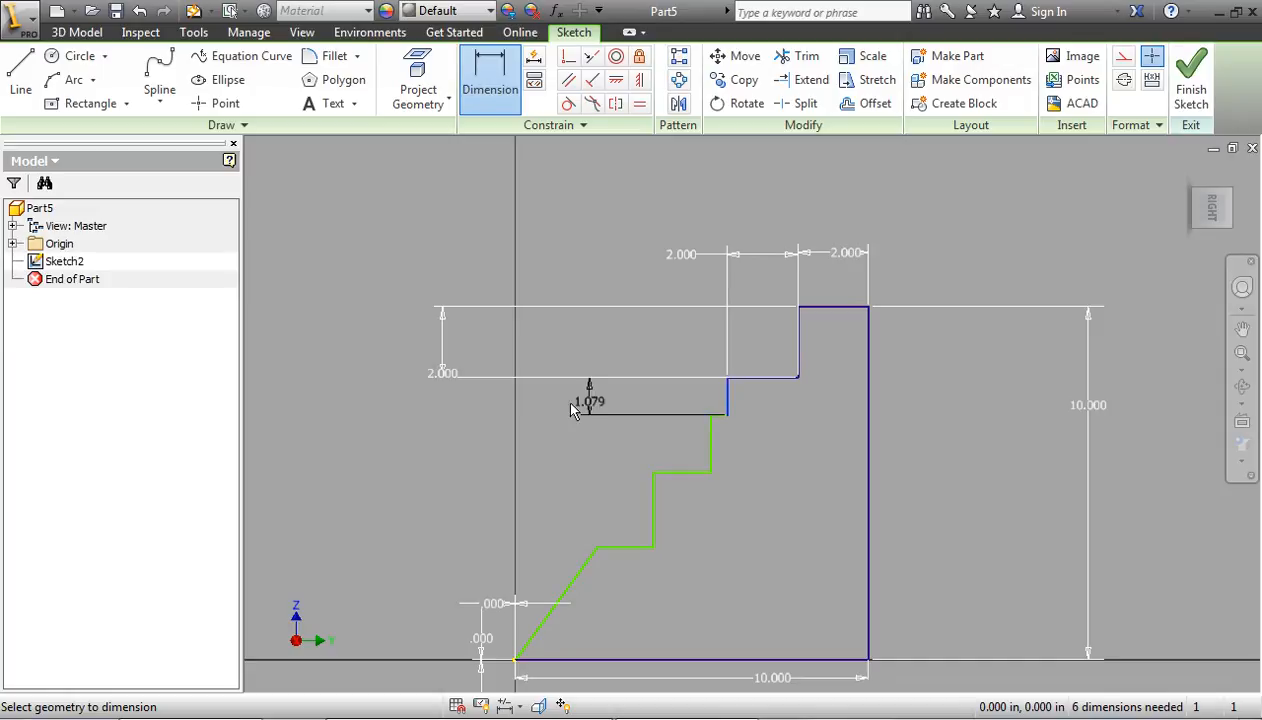
left_click(438, 417)
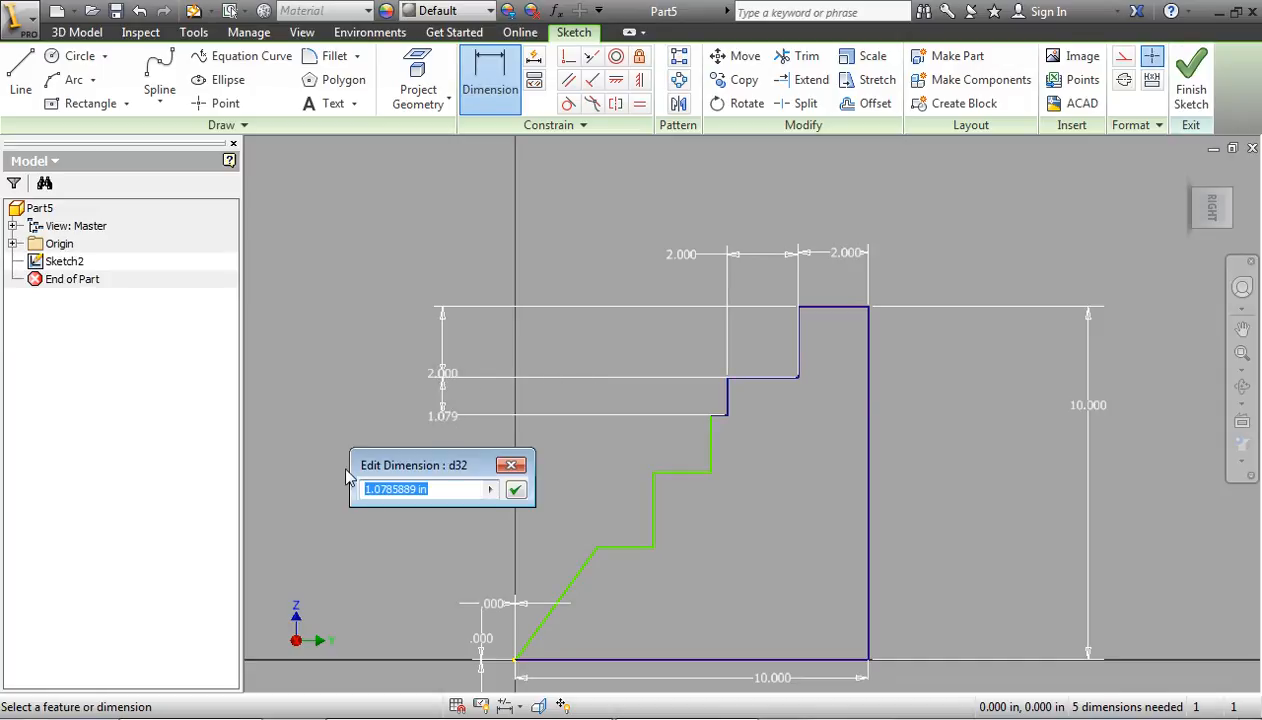
type("2")
key("Return")
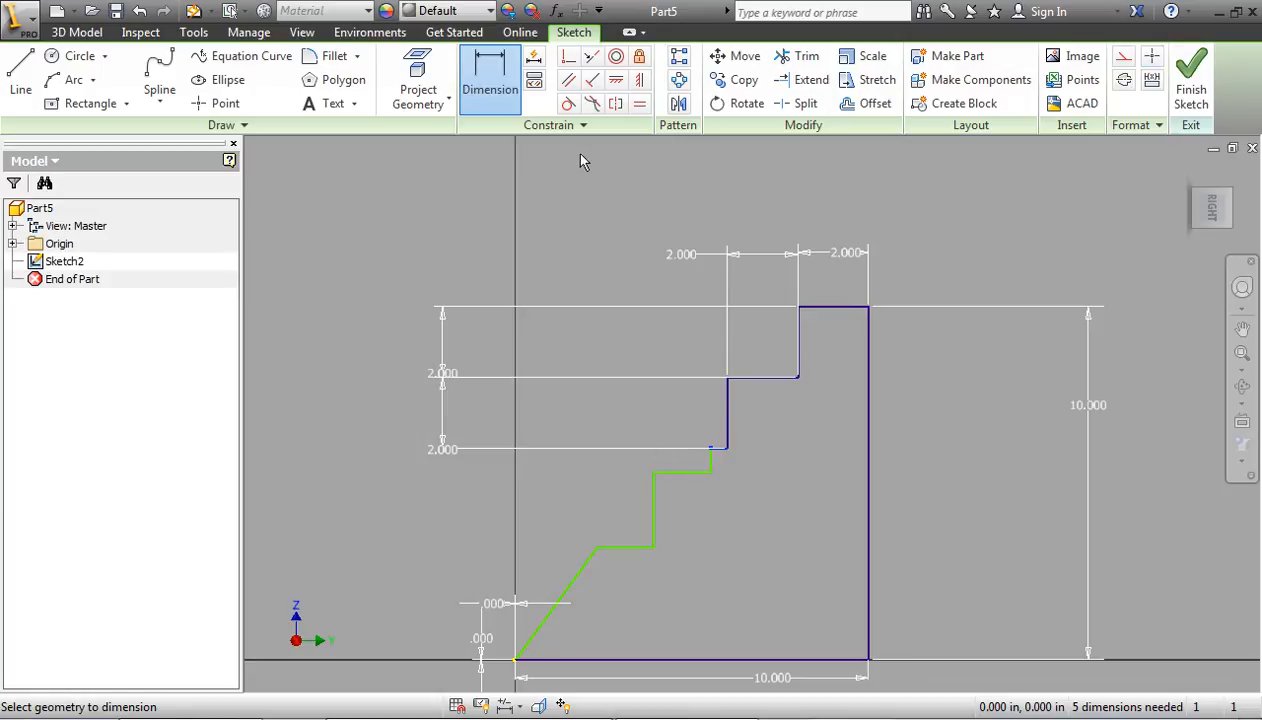
Dimension the third tread from the top at 2 in wide and the riser below it at 2 in high.
left_click(722, 452)
left_click(715, 256)
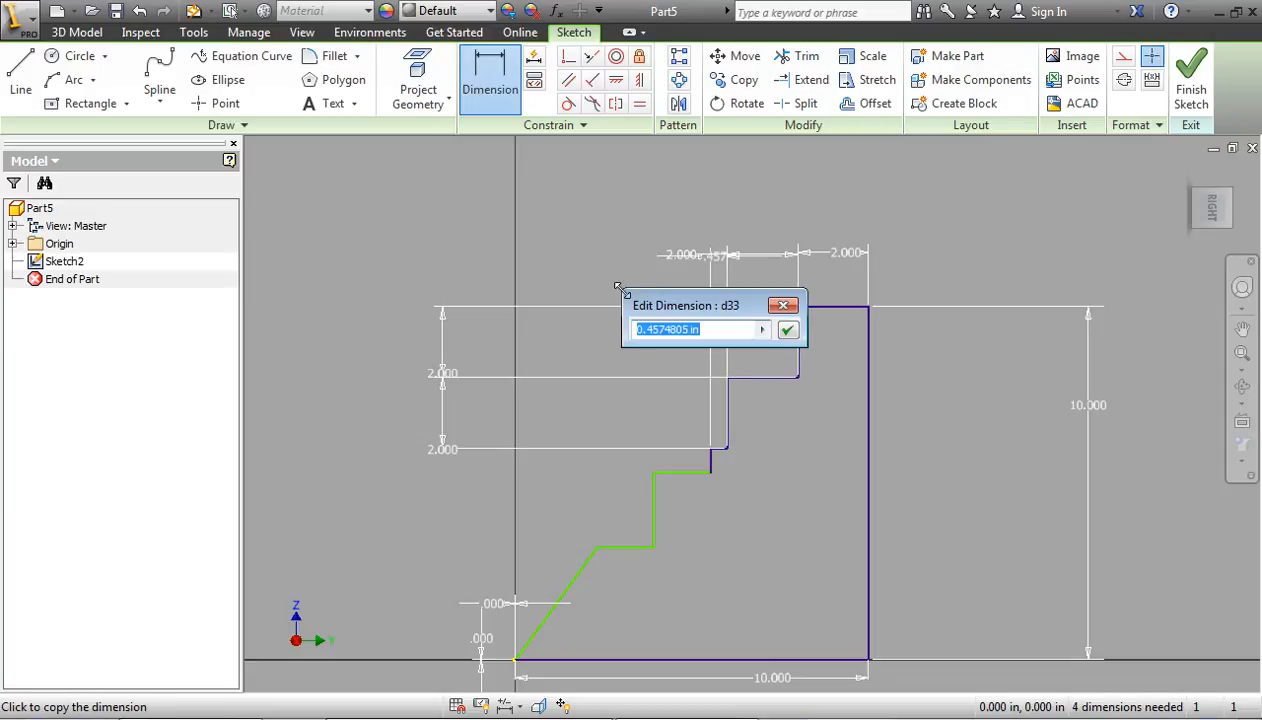
type("2")
key("Return")
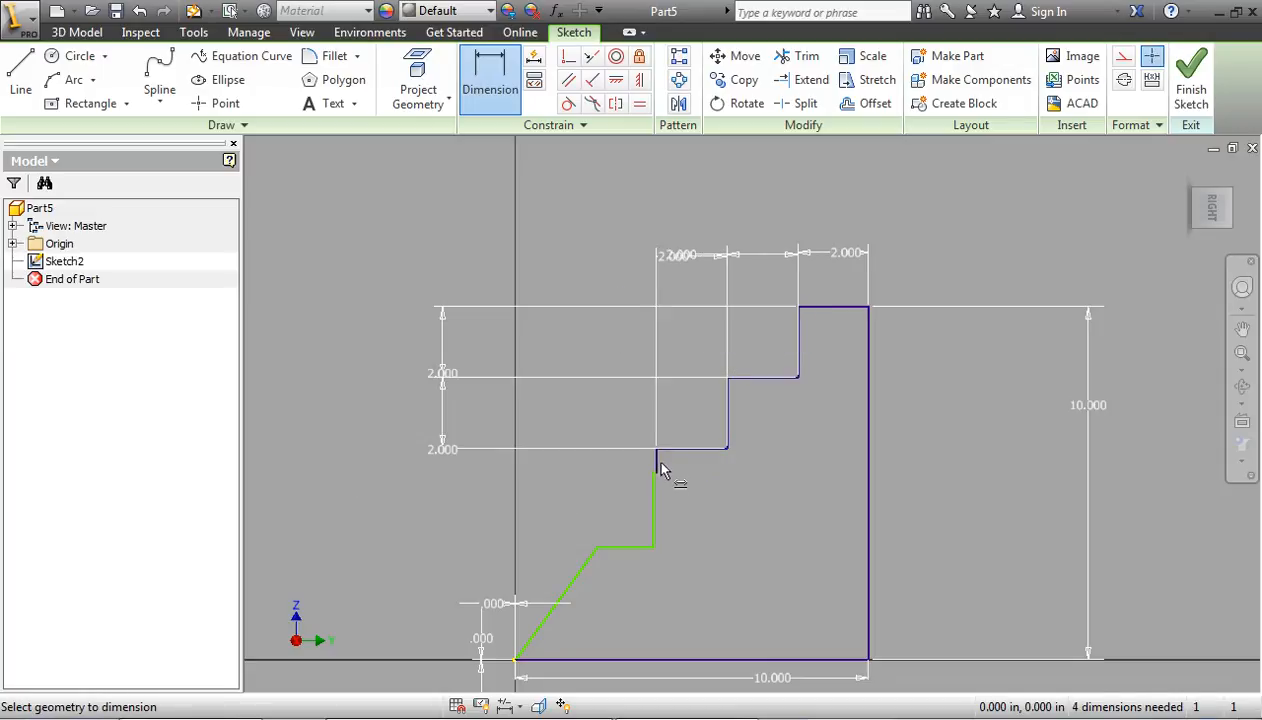
left_click(658, 466)
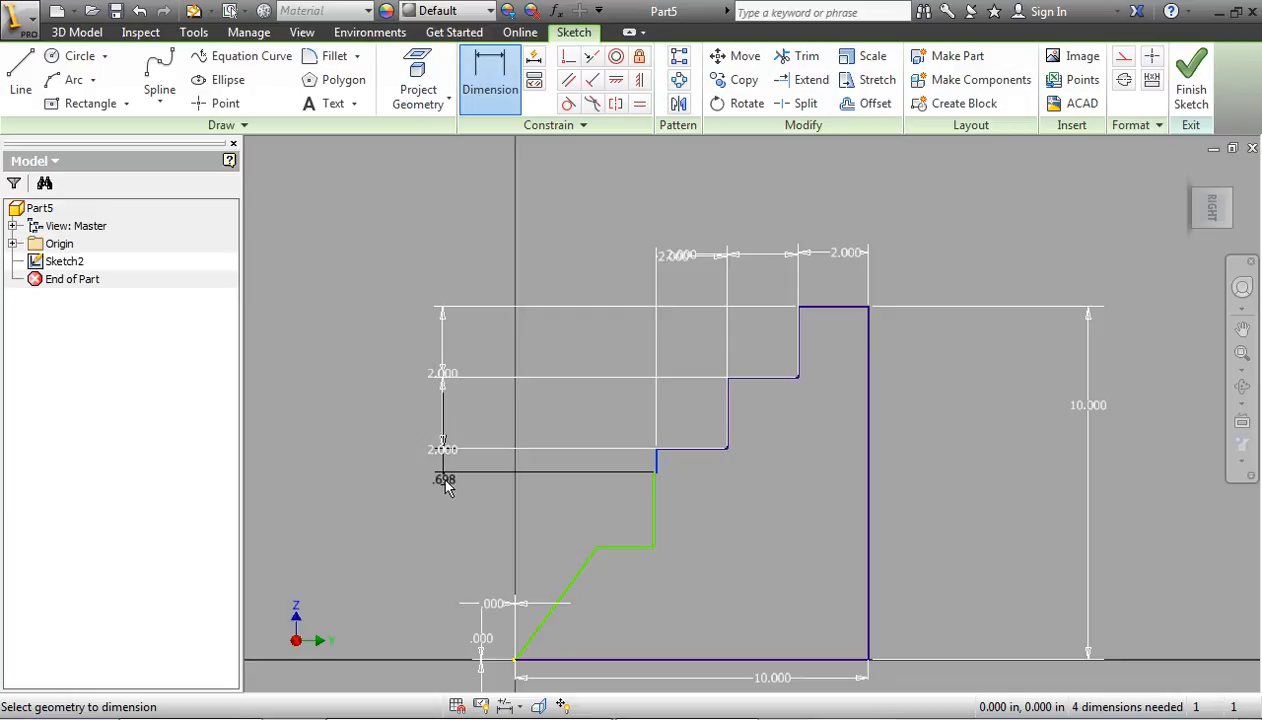
left_click(436, 474)
type("2")
key("Return")
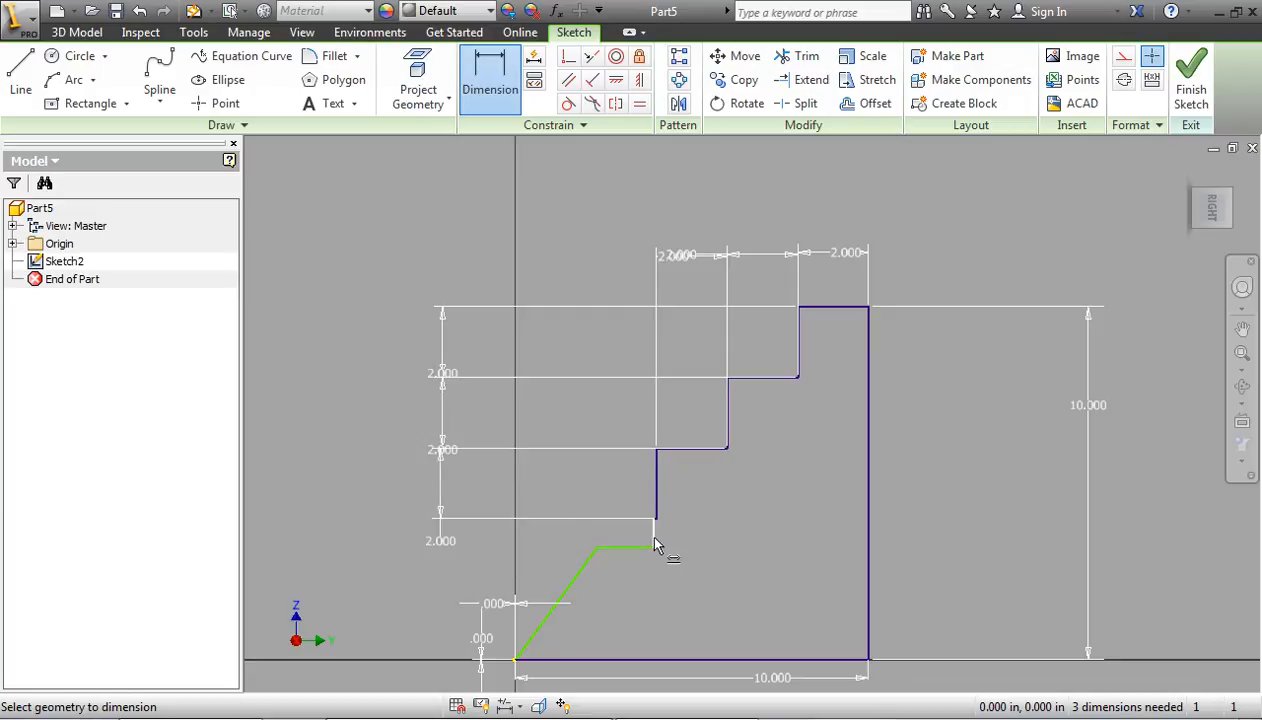
key("Escape")
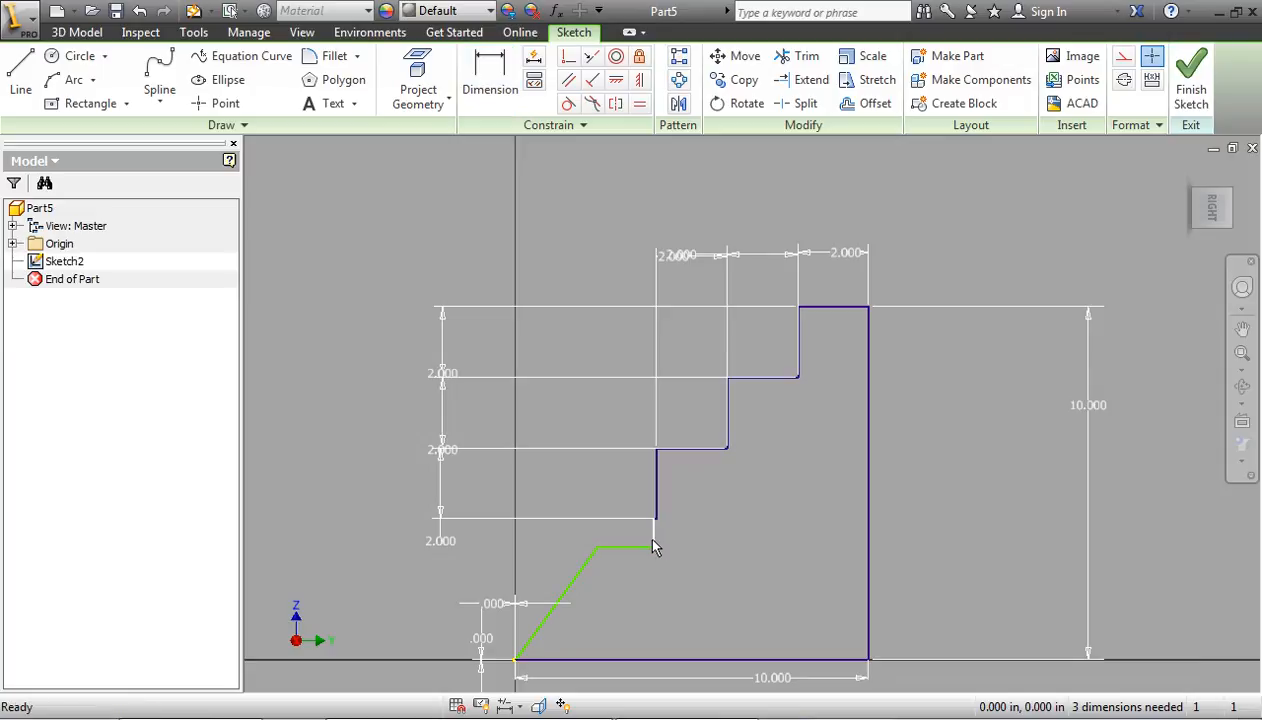
Pull the fourth riser away from the third one to expose the fourth tread, and dimension that tread's width at 2 in.
left_click_drag(652, 540, 626, 540)
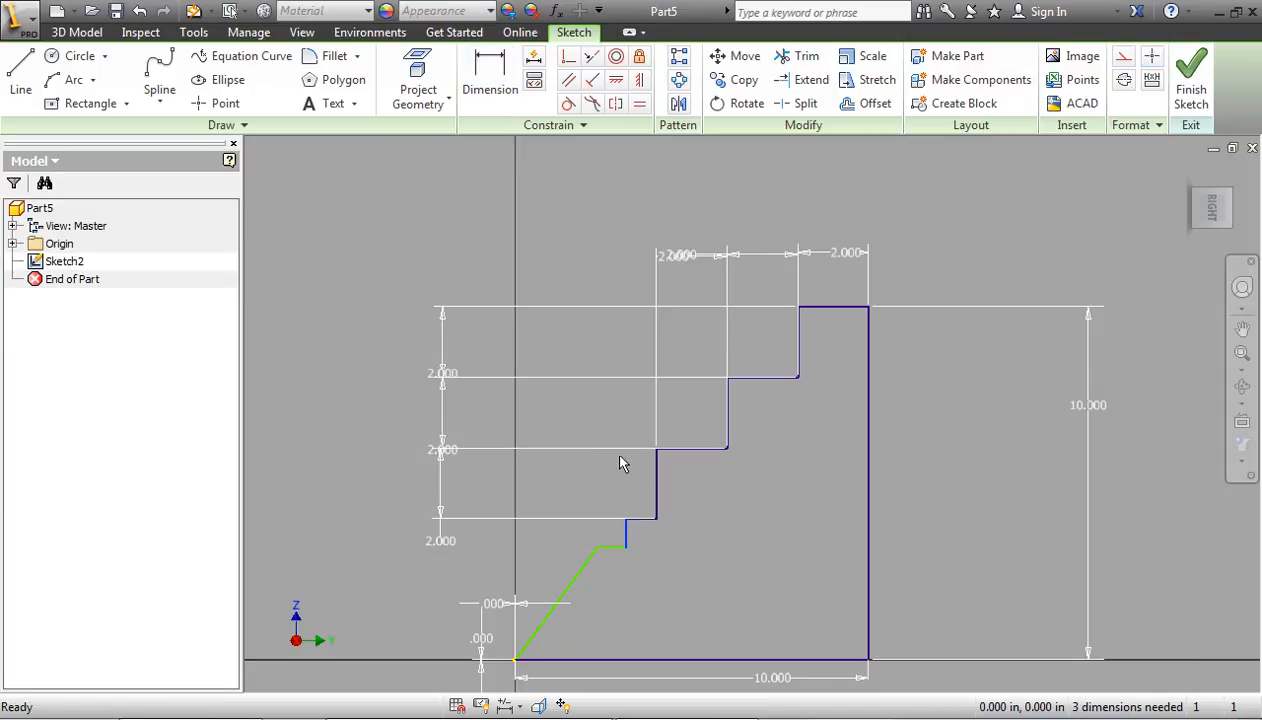
left_click(489, 78)
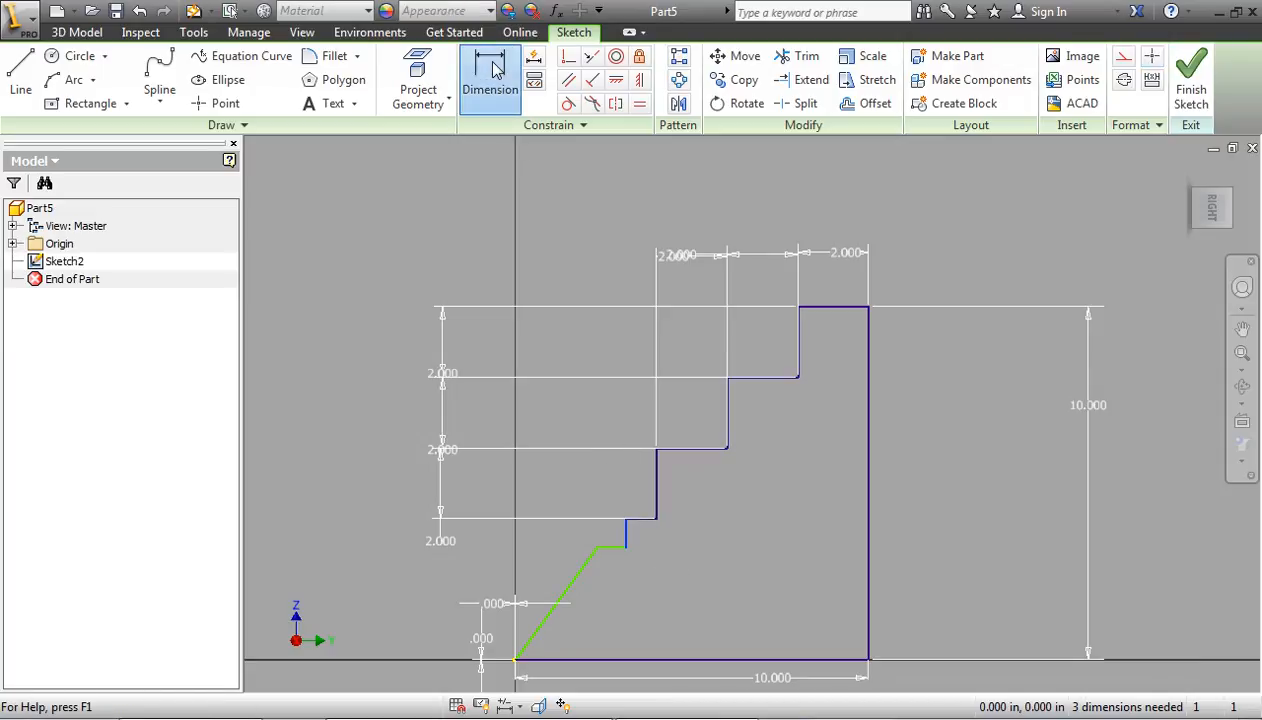
left_click(635, 518)
left_click(637, 260)
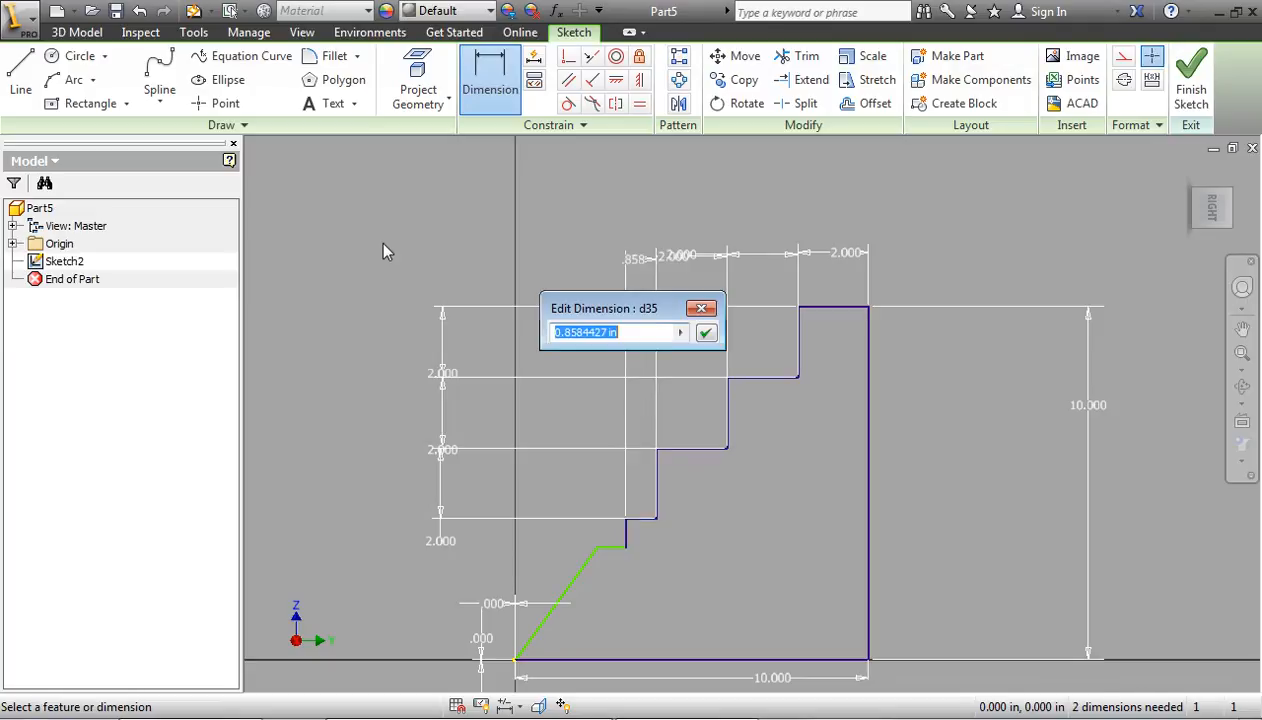
type("2")
key("Return")
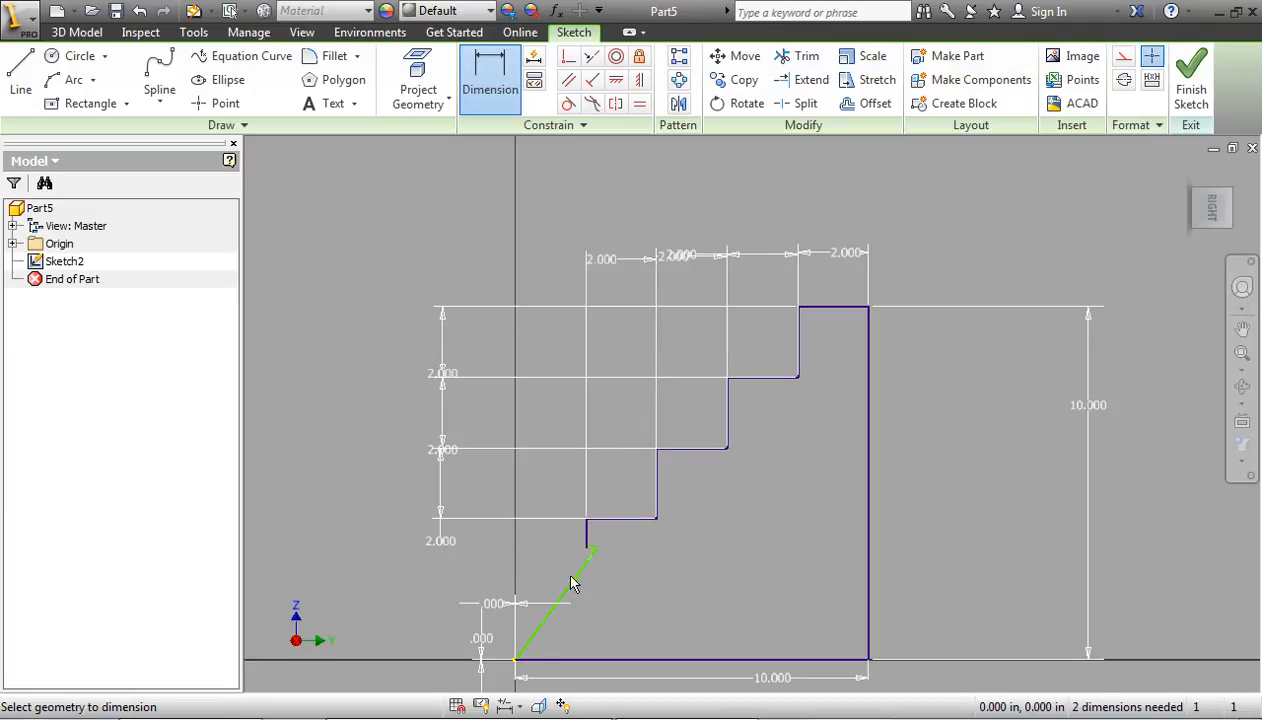
Dimension the height of the fourth riser from the top at 2 in.
left_click(586, 538)
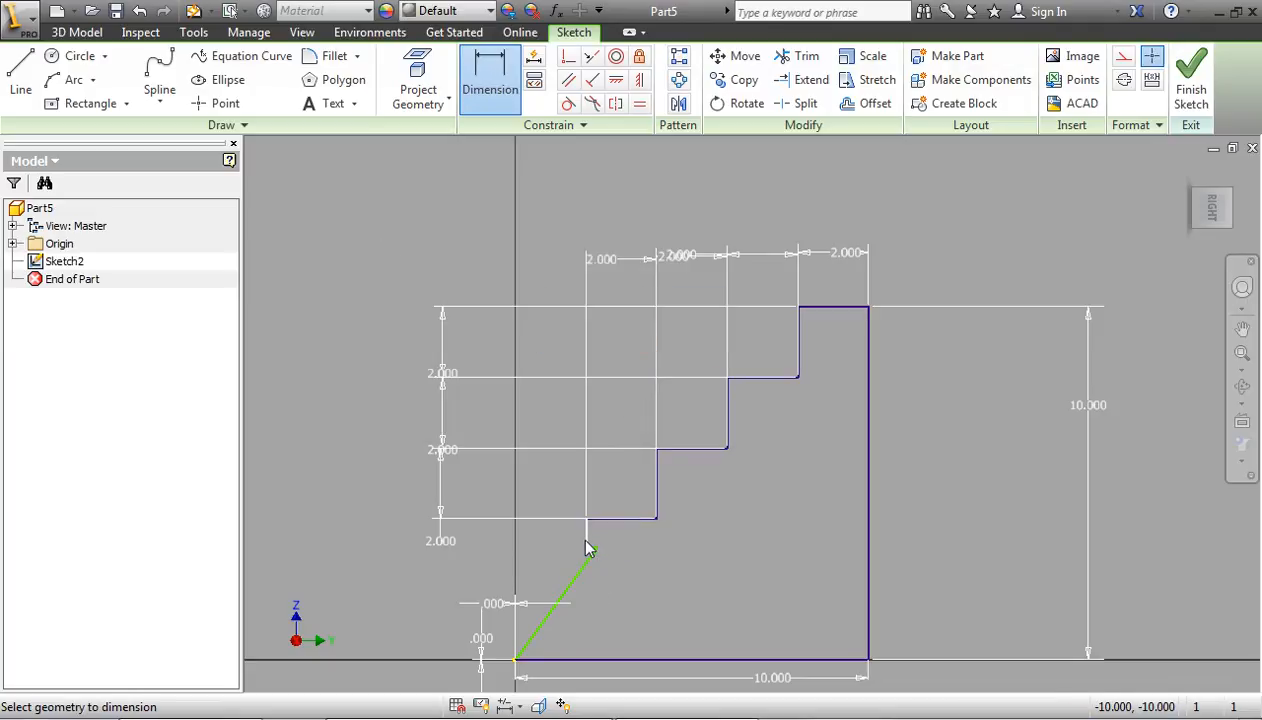
left_click(418, 578)
type("2")
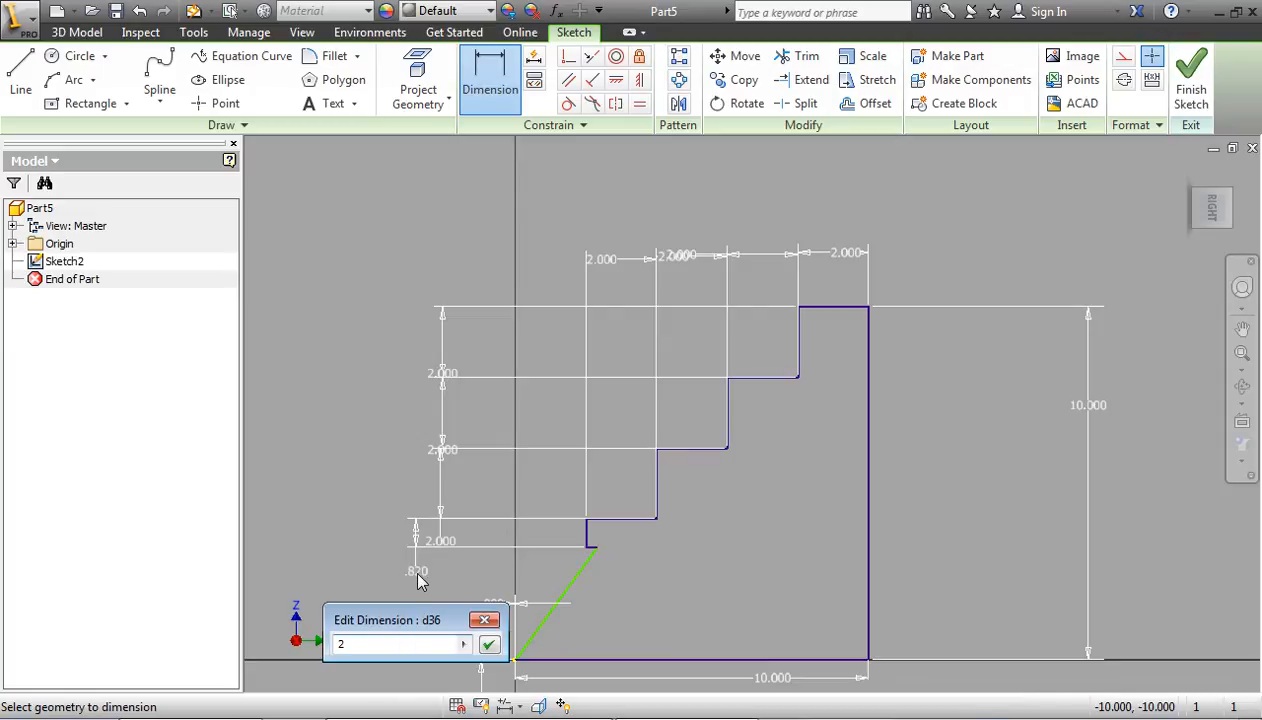
key("Return")
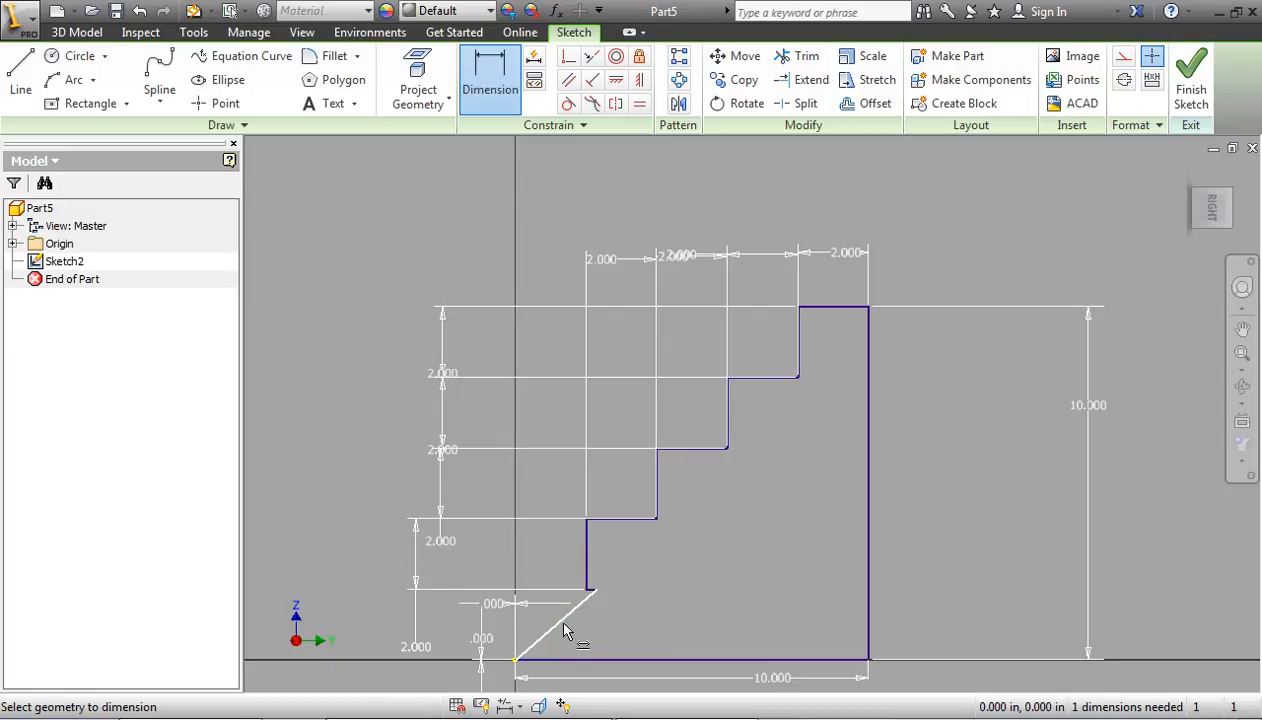
key("Escape")
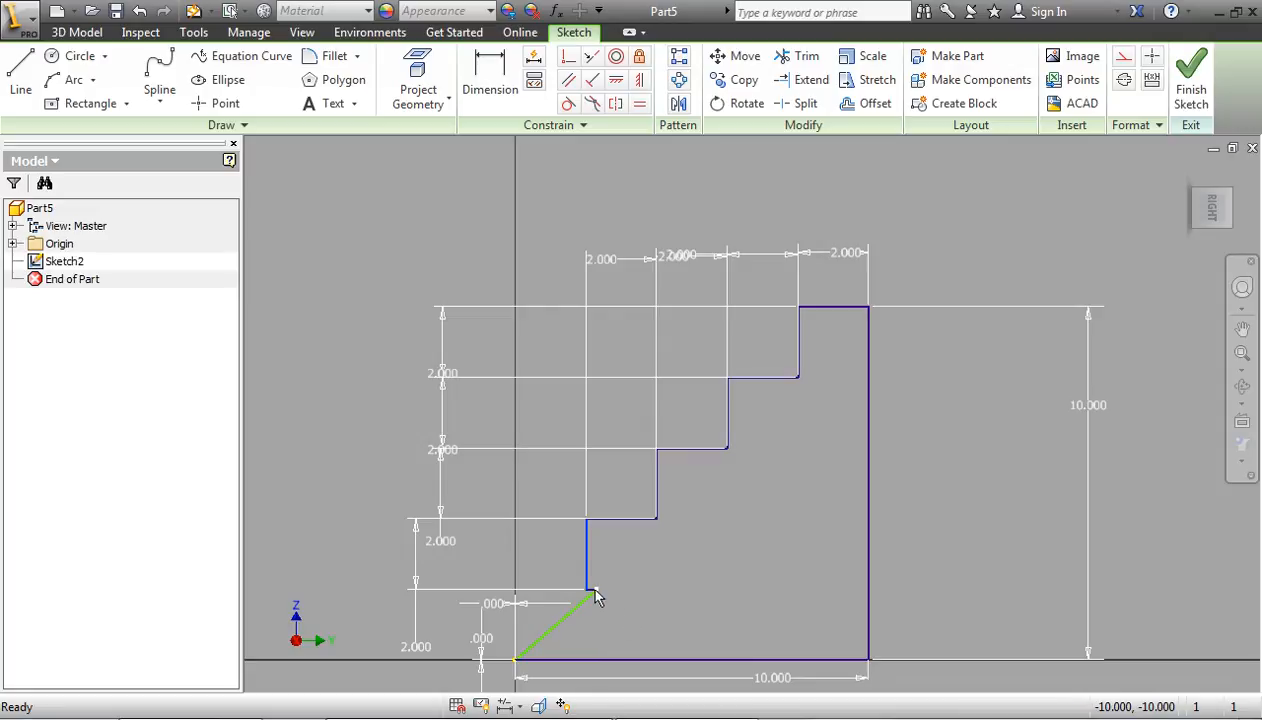
Move the lowest tread's free end directly above the origin so that the slanted closing line stands vertical.
left_click_drag(594, 590, 515, 590)
middle_click_drag(390, 641, 418, 524)
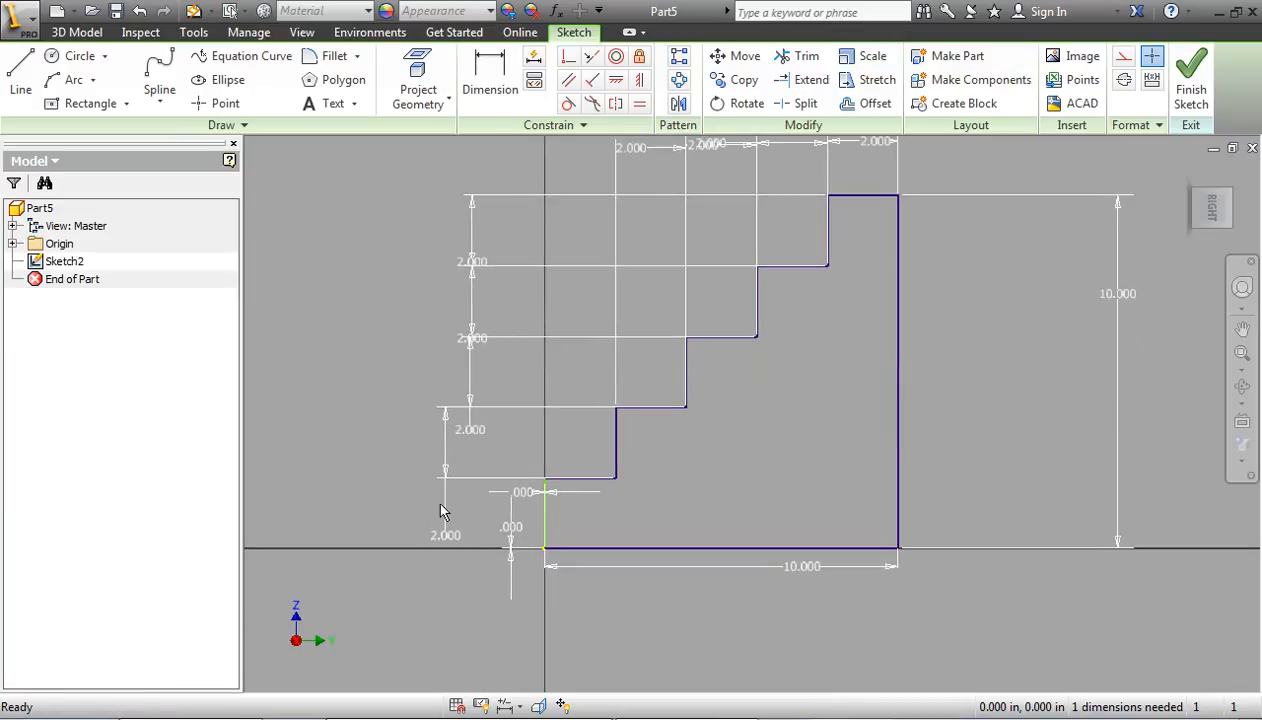
middle_click_drag(403, 456, 422, 577)
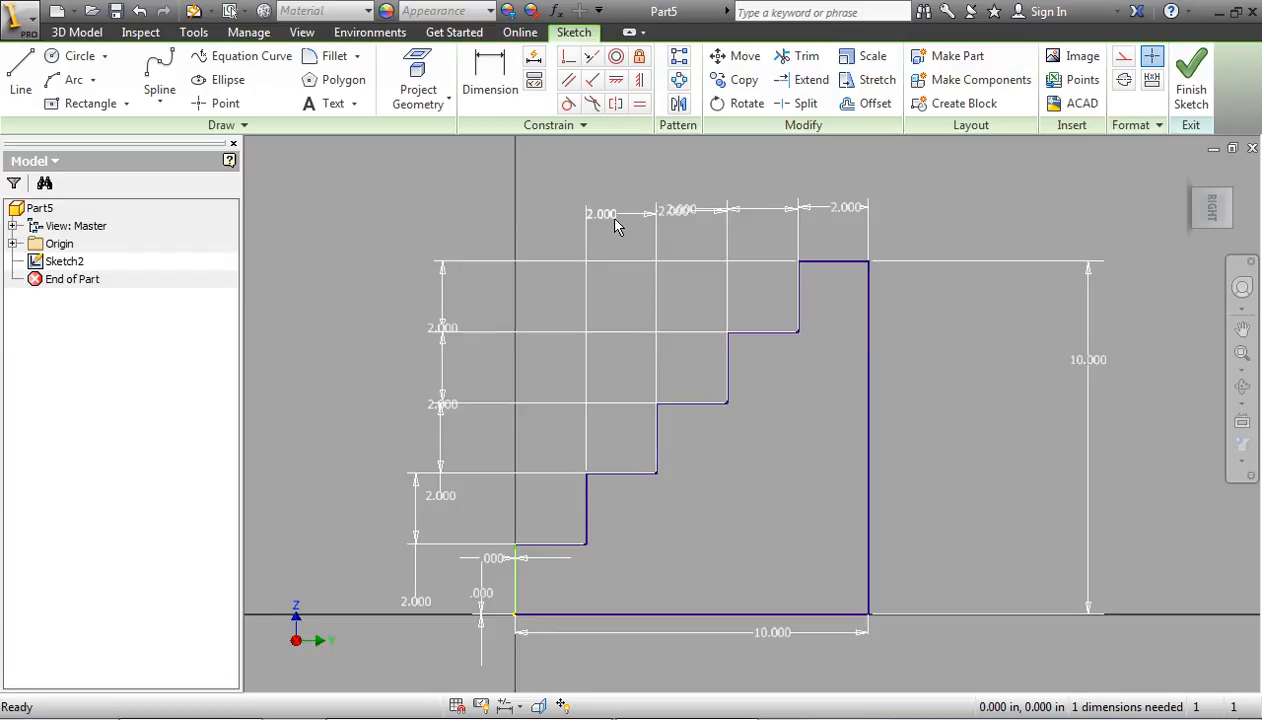
middle_click_drag(585, 567, 605, 510)
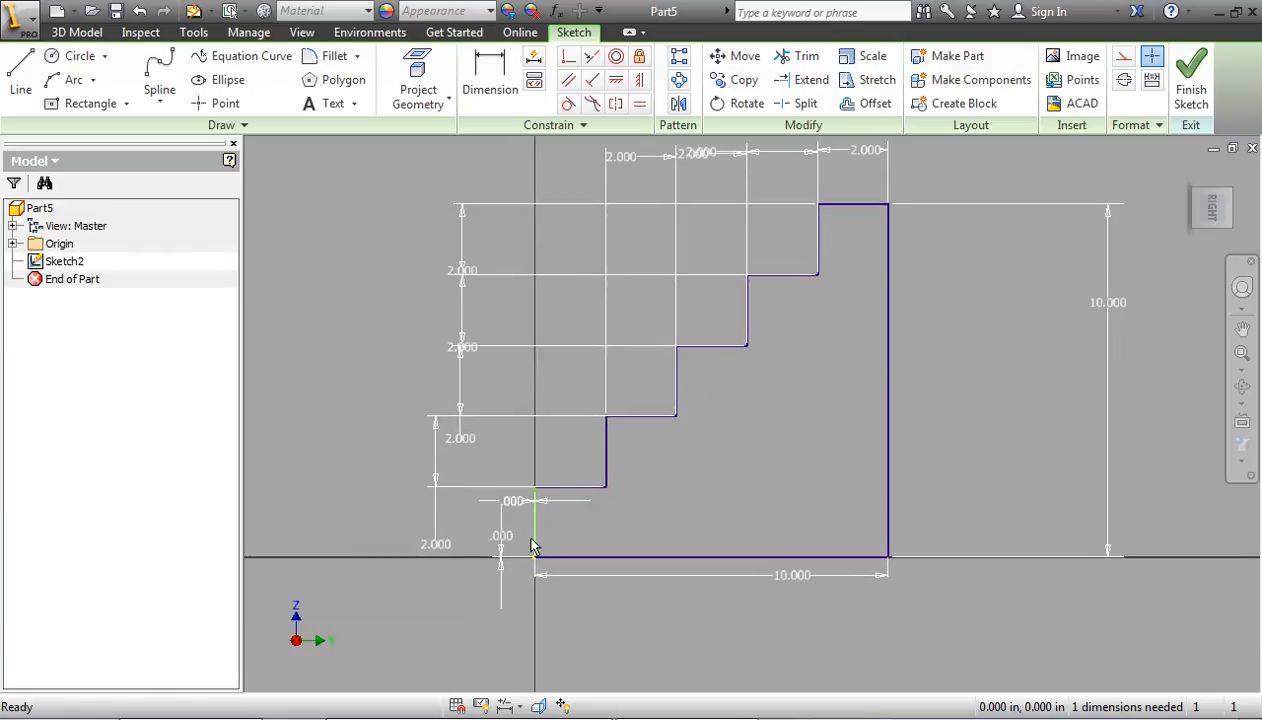
Try to dimension the height of the lowest riser above the origin.
left_click(490, 82)
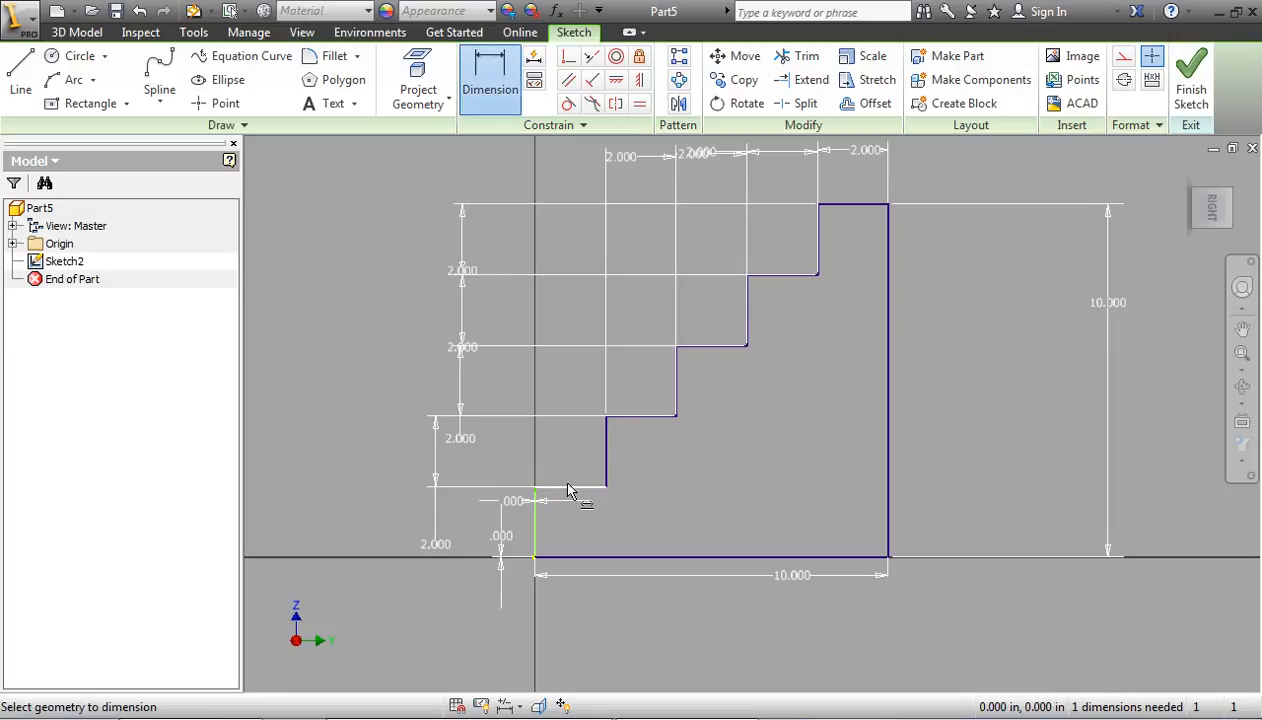
left_click(535, 545)
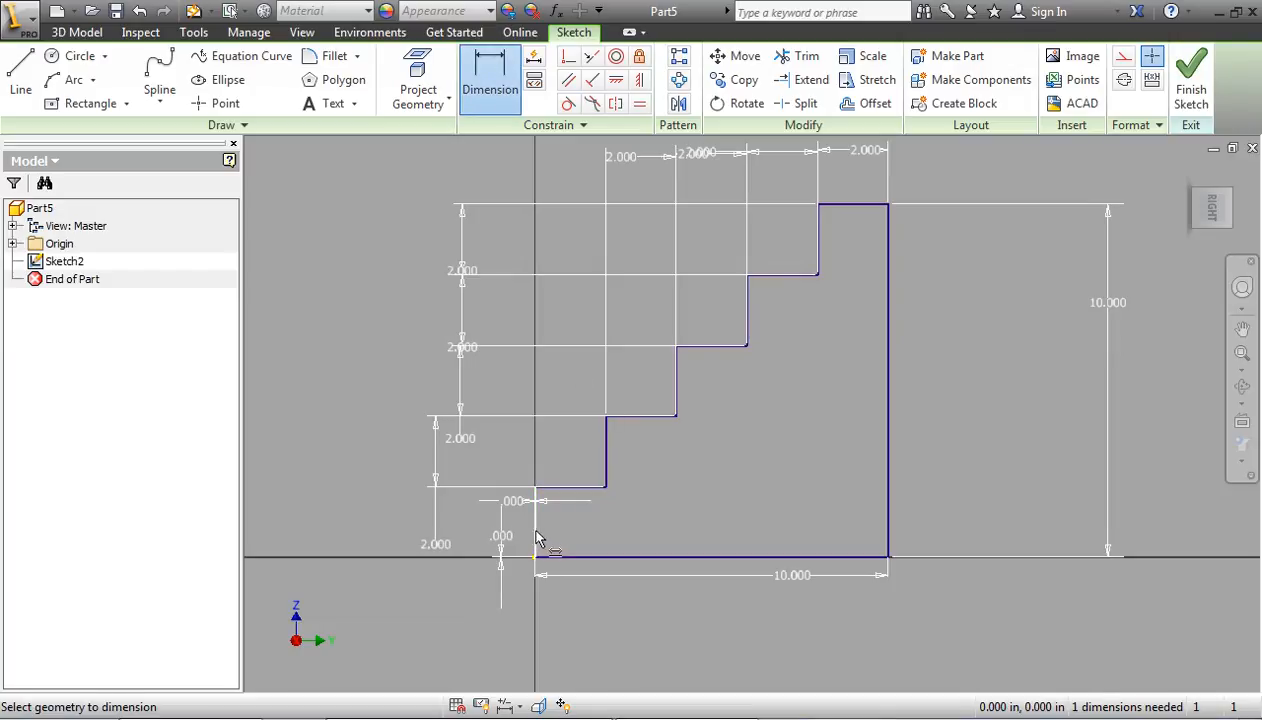
left_click(412, 537)
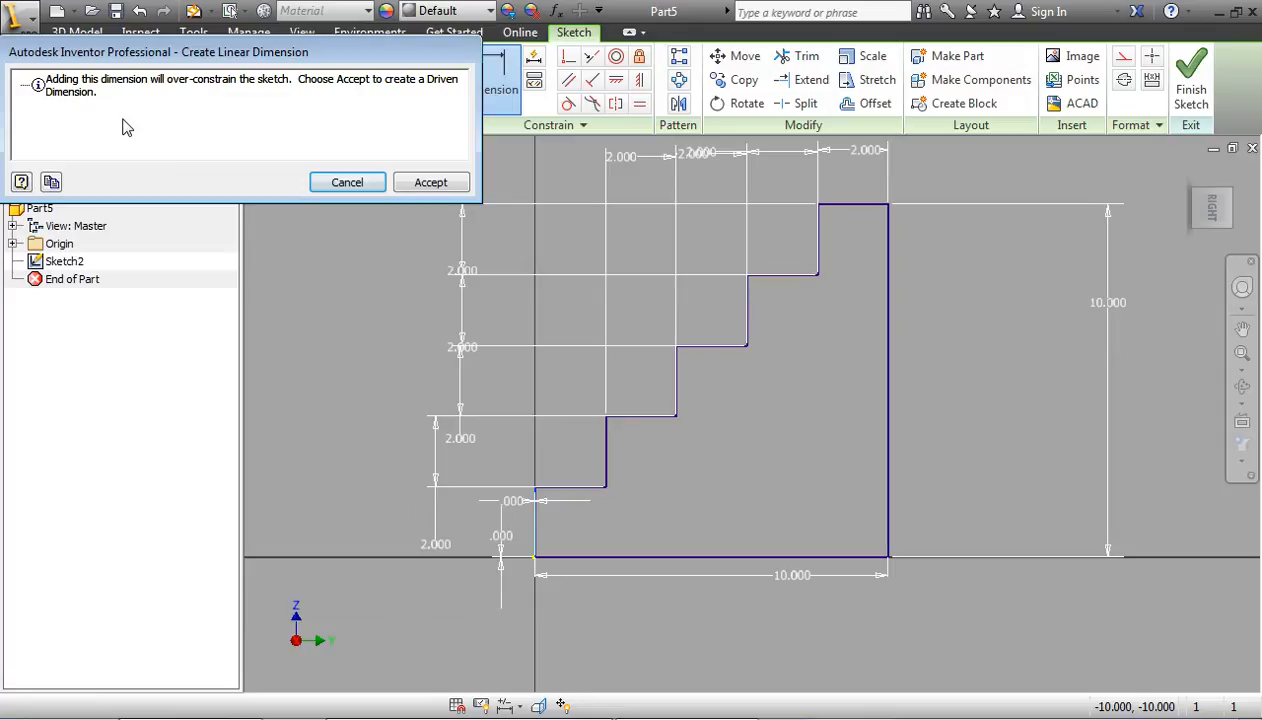
left_click(339, 181)
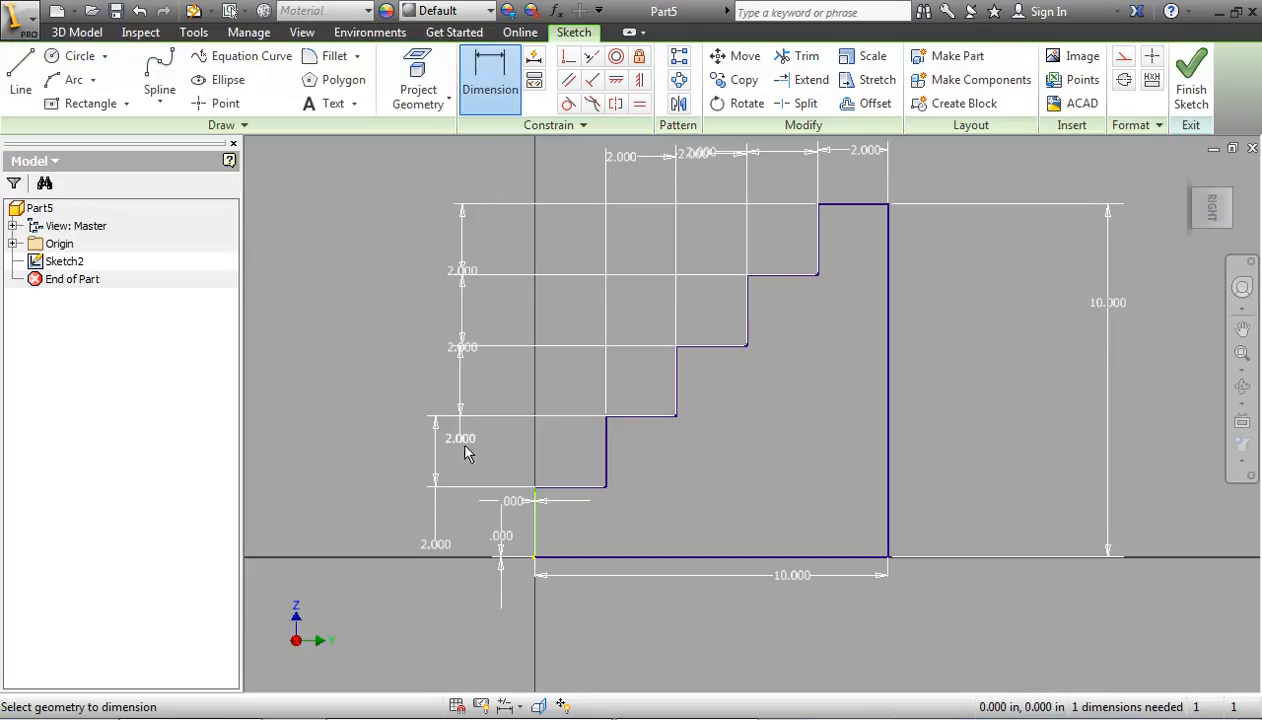
Dimension the lowest tread's width at 2 in.
left_click(577, 489)
left_click(555, 170)
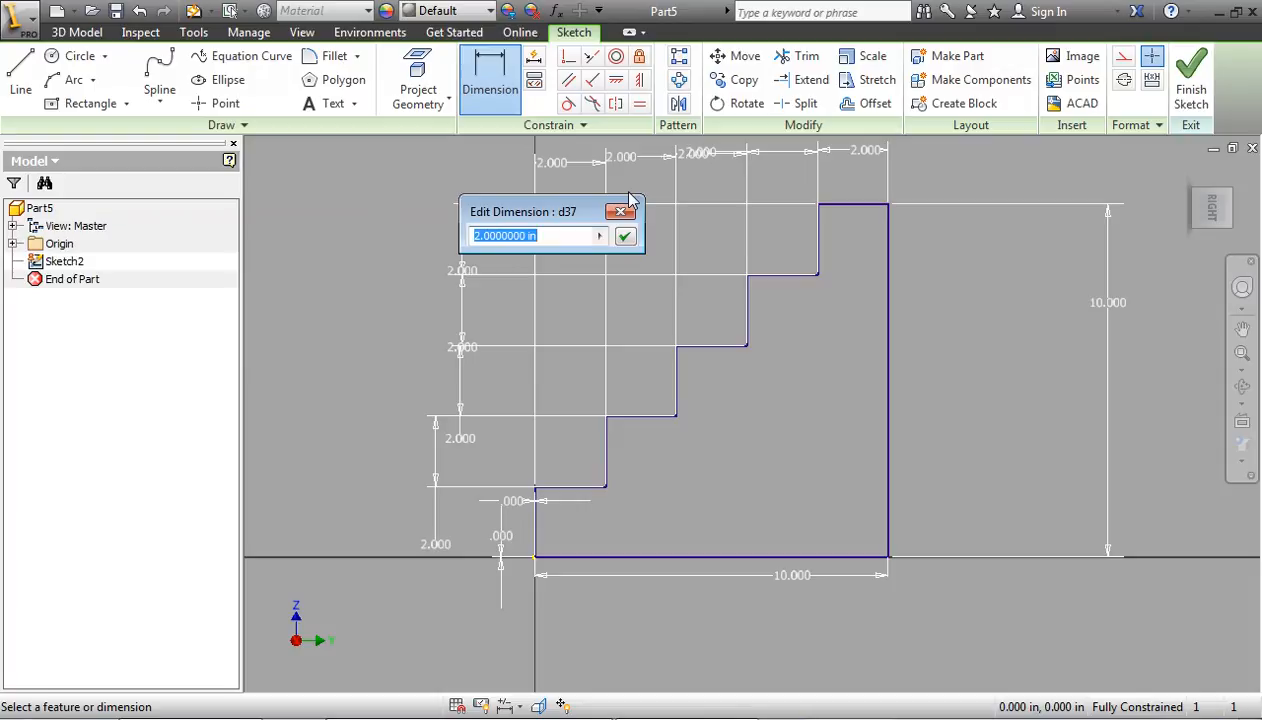
type("2")
key("Return")
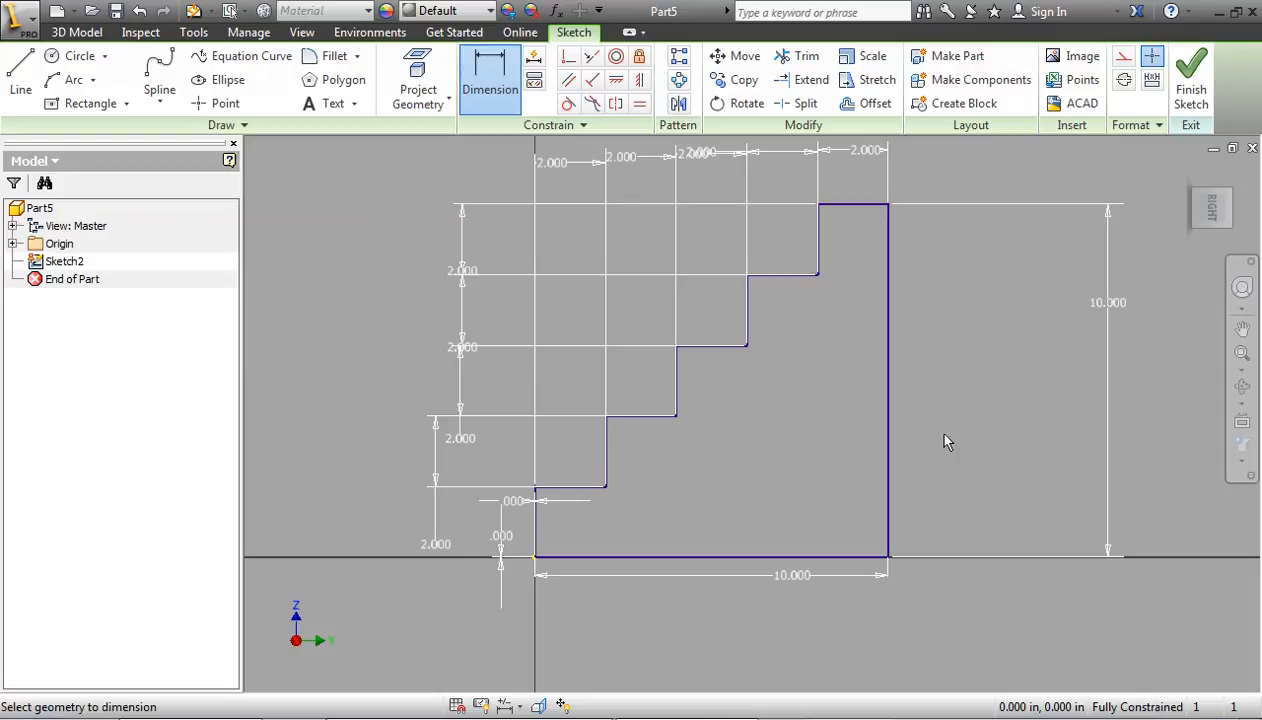
Finish the sketch and view the staircase profile in 3D from different angles.
left_click(1190, 85)
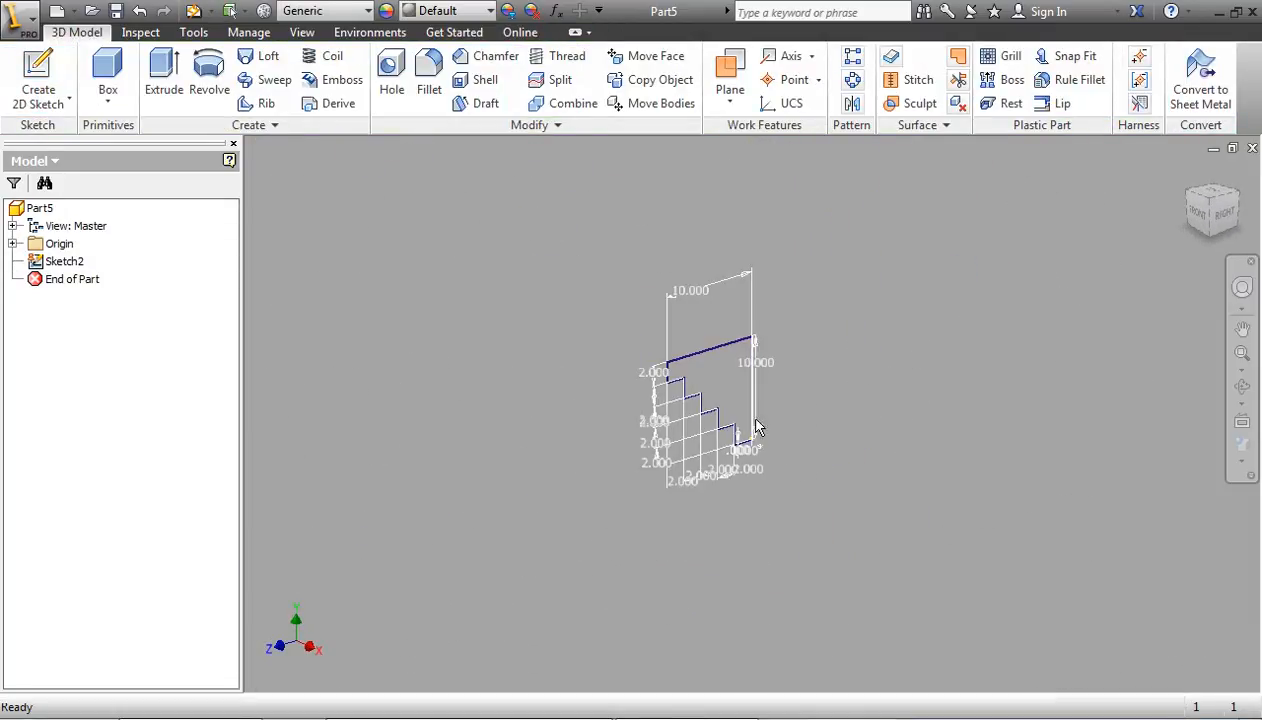
left_click(1189, 175)
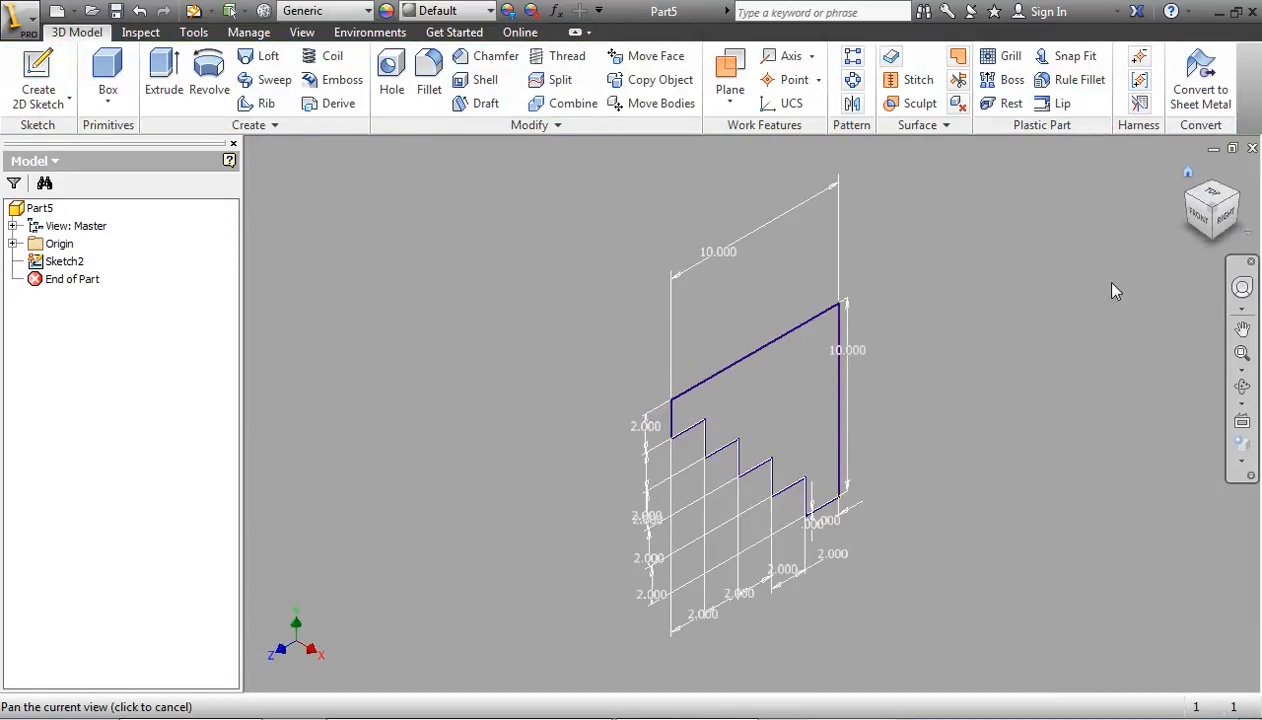
left_click(1237, 200)
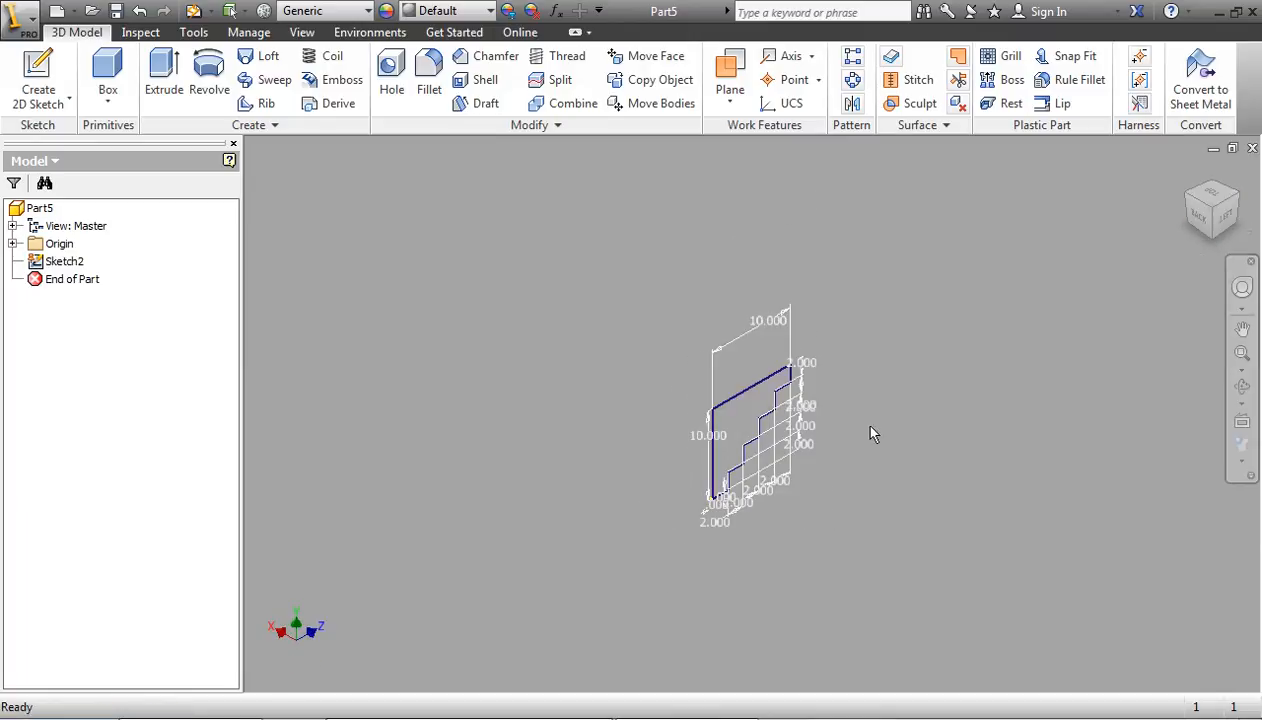
mouse_move(870, 433)
middle_mouse_down("shift")
mouse_move(859, 276)
mouse_move(1002, 203)
mouse_move(1065, 304)
mouse_move(1034, 324)
mouse_move(1054, 316)
mouse_move(1040, 313)
middle_mouse_up("shift")
scroll(750, 440, "up", 3)
scroll(751, 442, "down", 6)
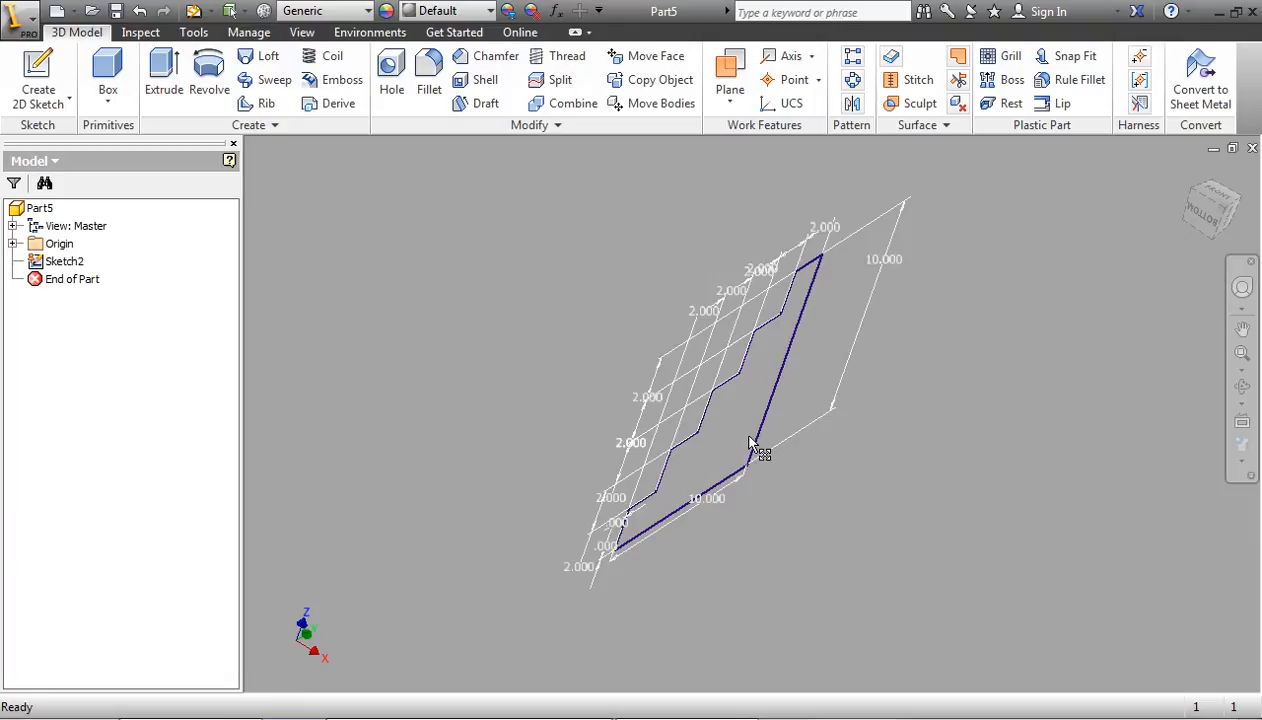